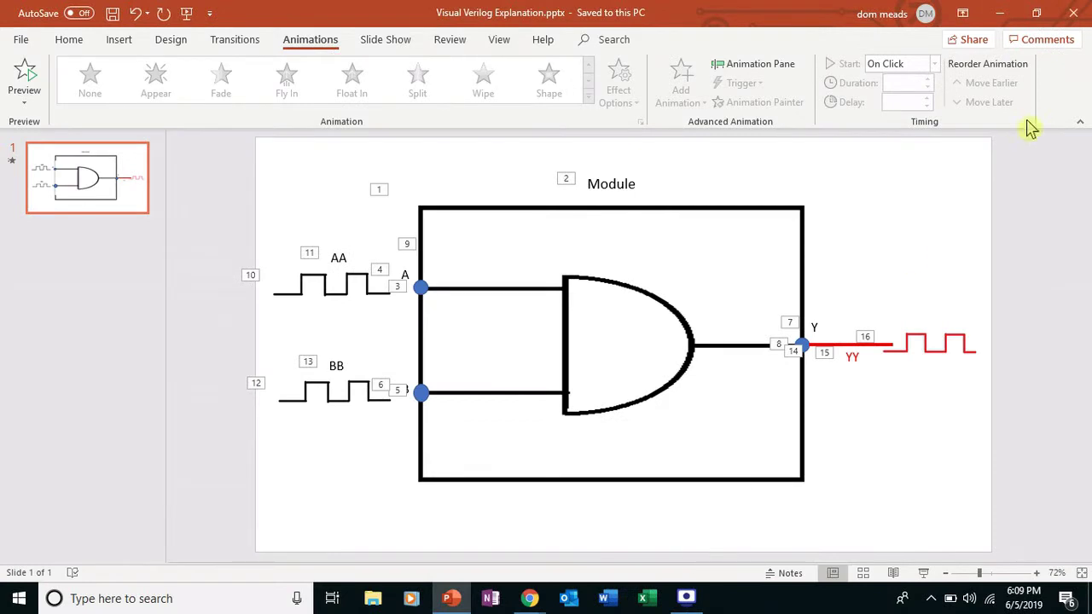
# Launch iCEcube2 from the desktop and start a new project
pyautogui.click(1089, 597)
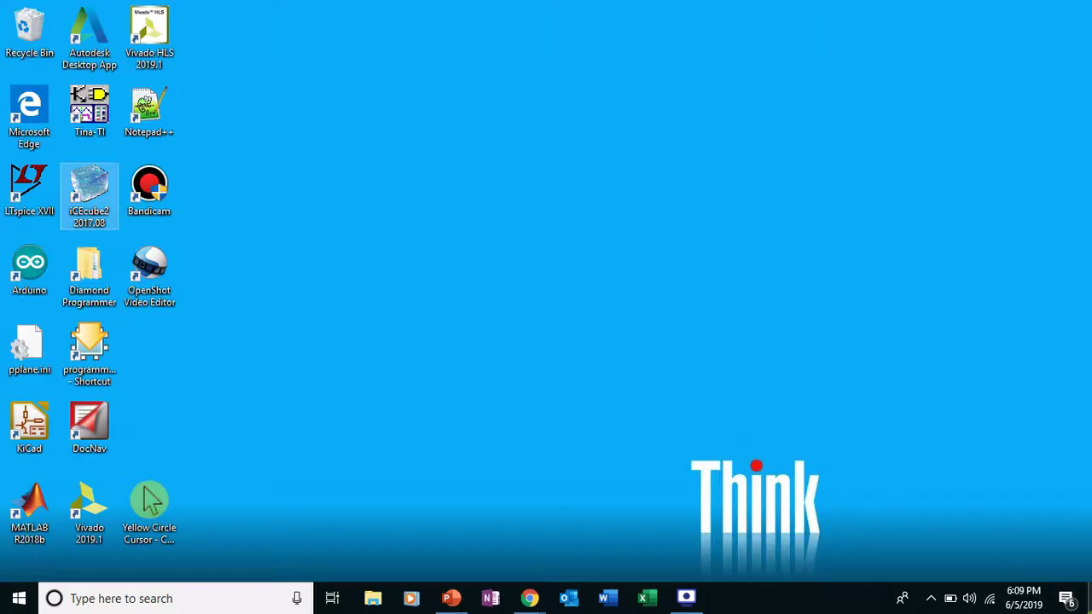
pyautogui.doubleClick(98, 201)
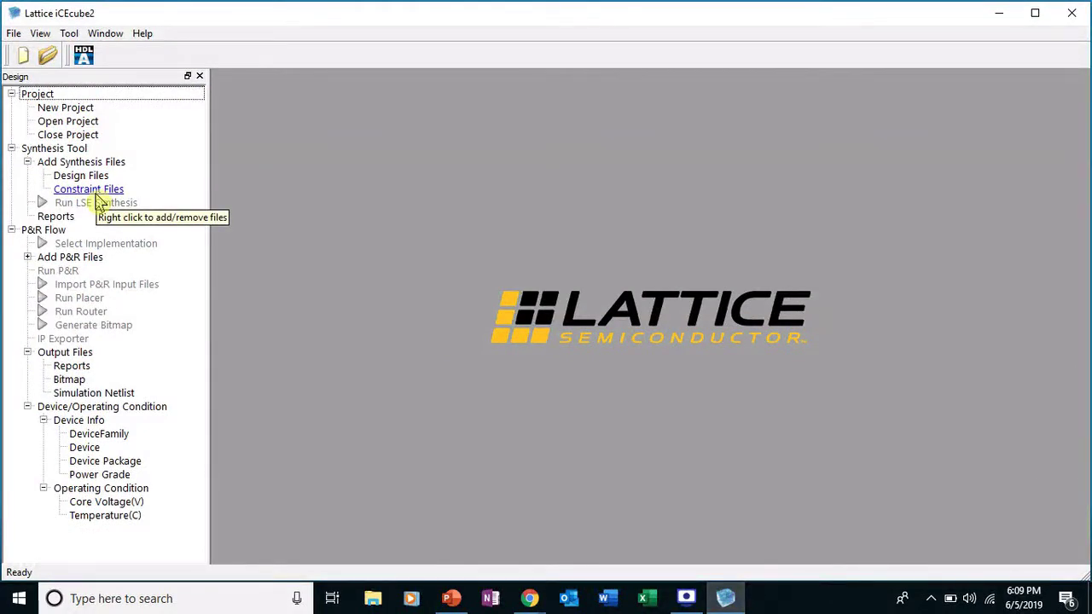
pyautogui.doubleClick(73, 109)
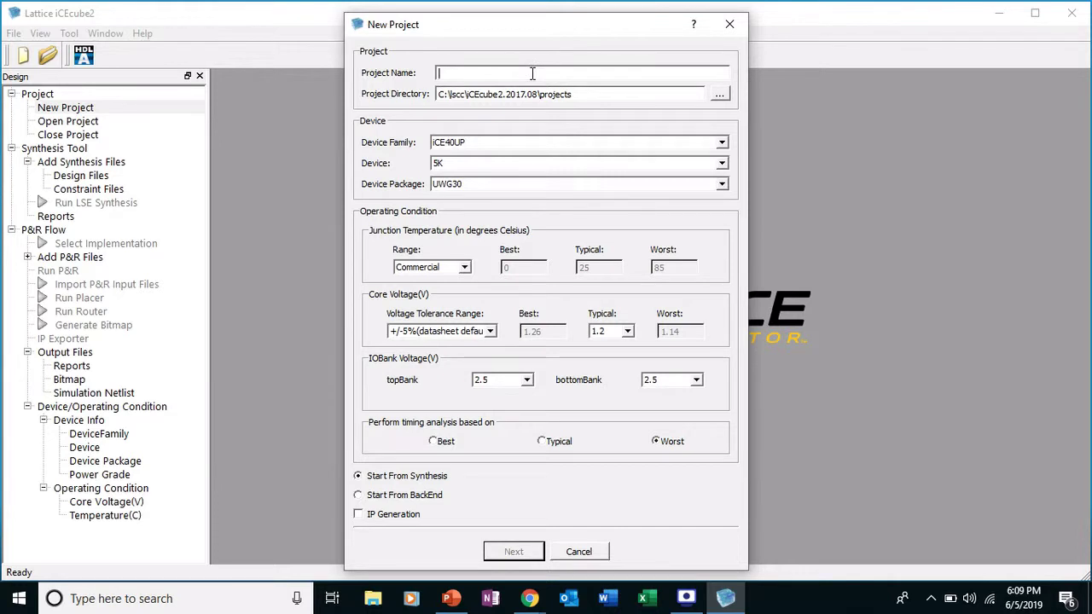
# Name the project ANDgate and set its directory to the Youtube folder
pyautogui.write('ANDgate')
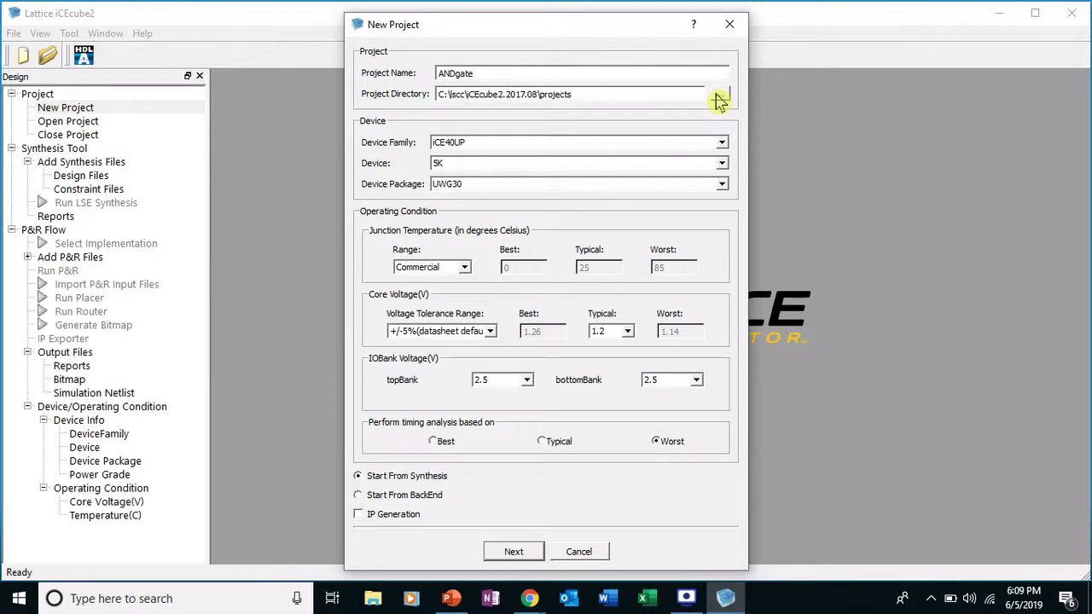
pyautogui.click(720, 96)
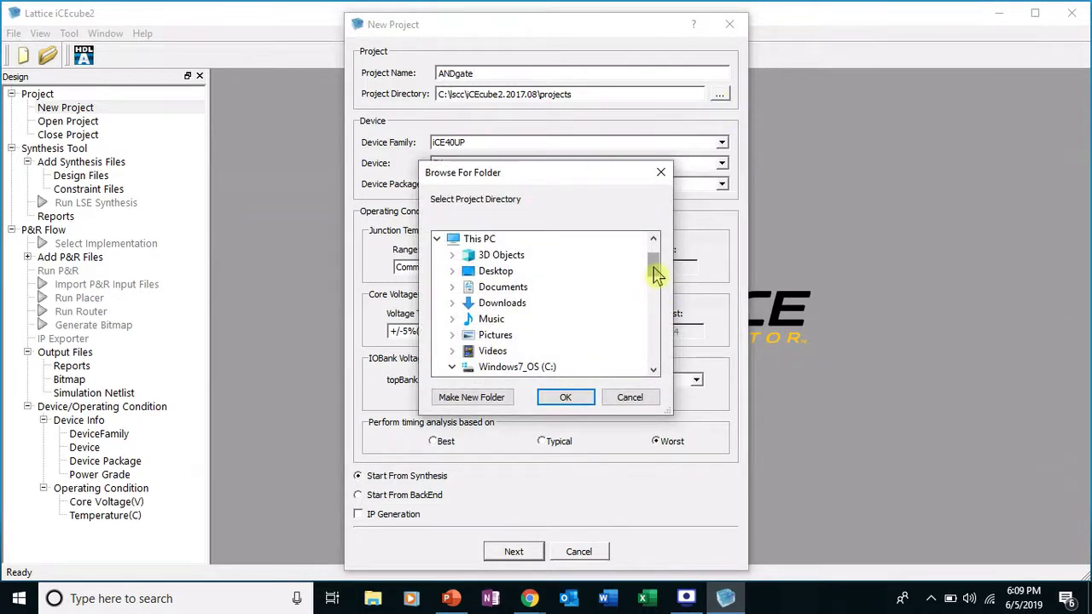
pyautogui.moveTo(655, 273); pyautogui.dragTo(655, 305)
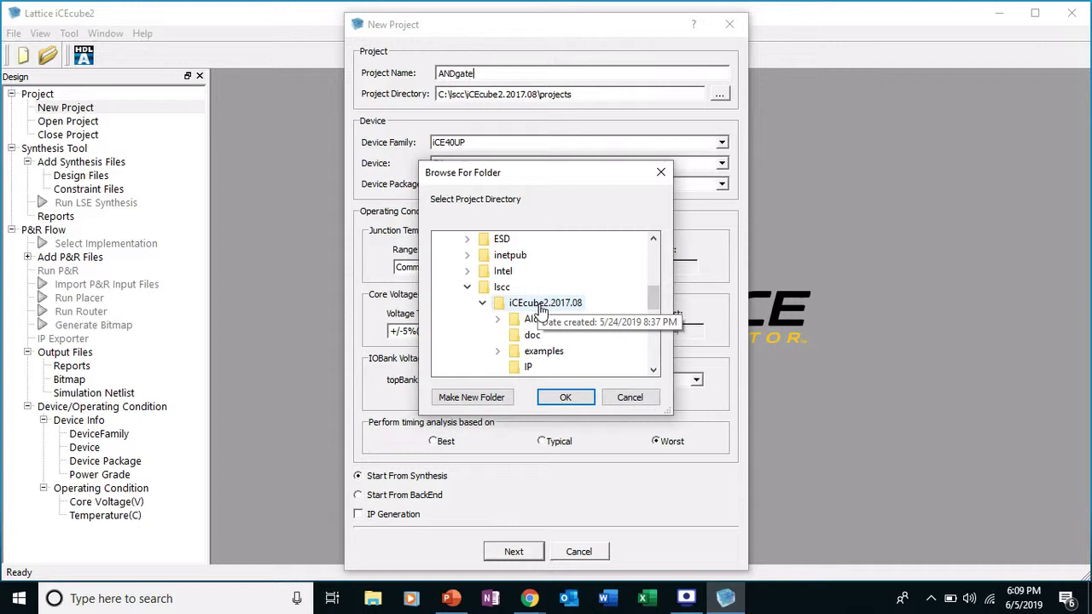
pyautogui.moveTo(655, 302); pyautogui.dragTo(656, 328)
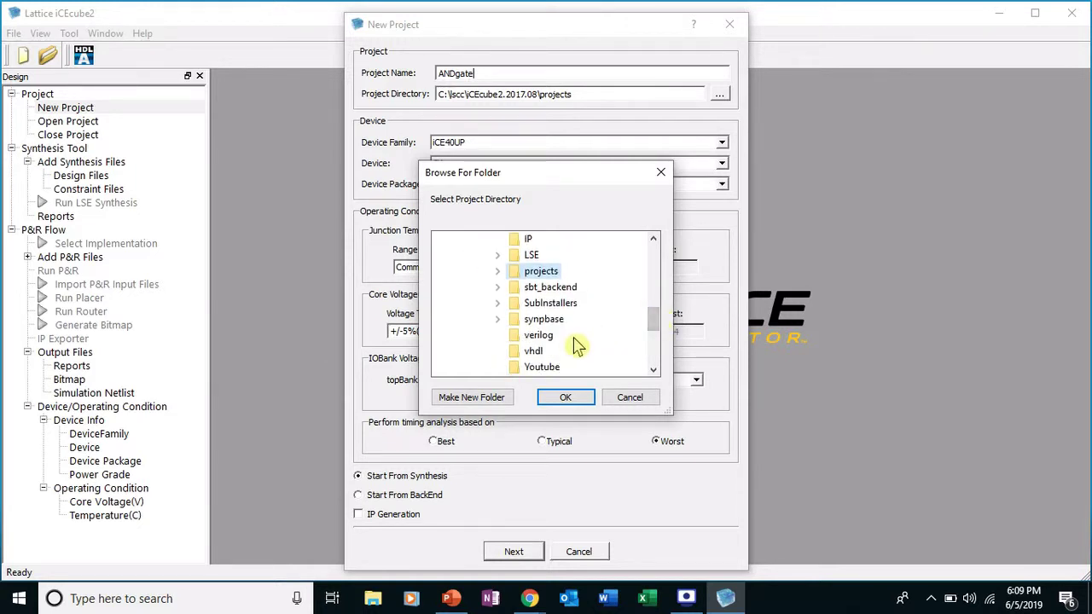
pyautogui.click(553, 367)
pyautogui.click(567, 398)
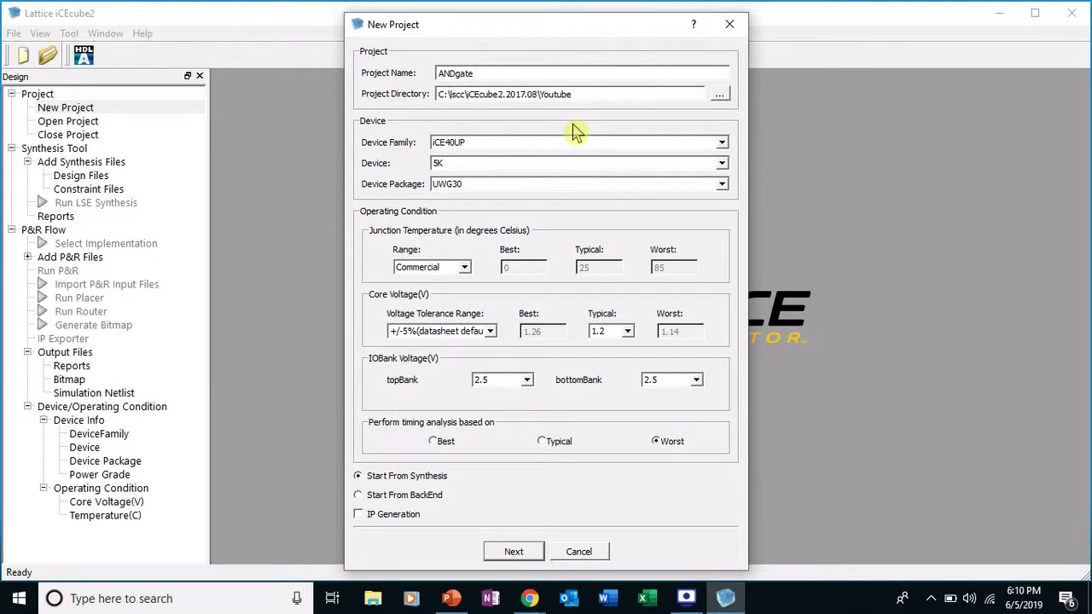
# Select device family iCE40, device HX1K and package TQ144
pyautogui.click(721, 143)
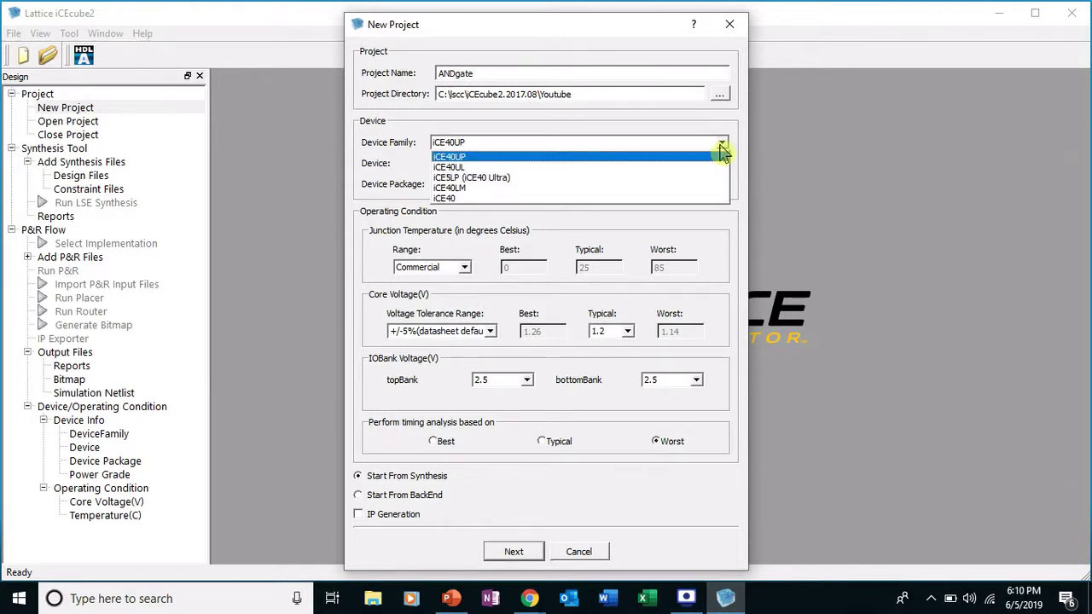
pyautogui.click(536, 198)
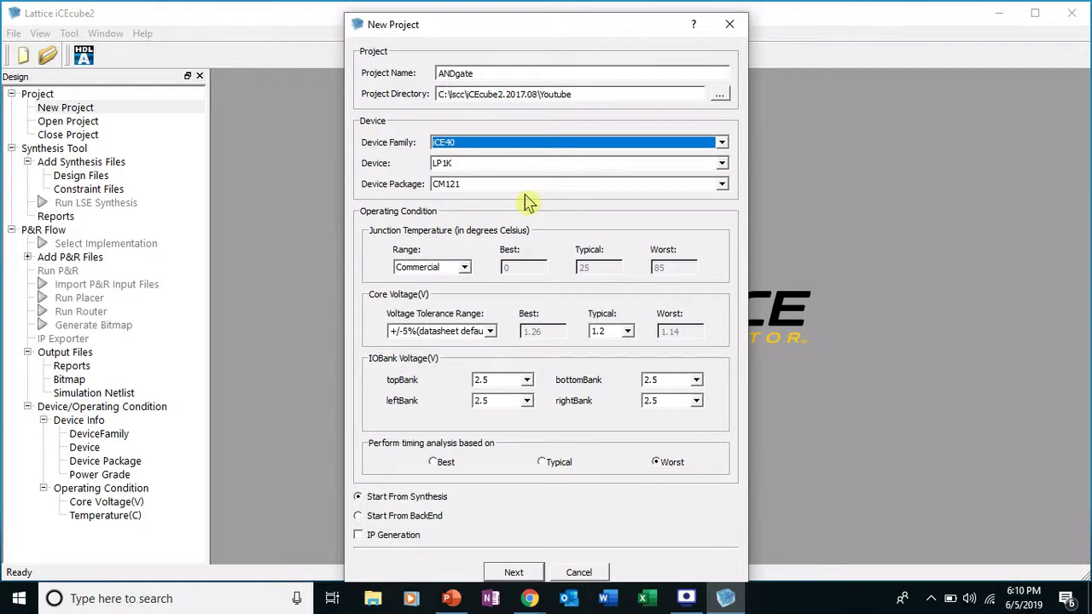
pyautogui.click(721, 167)
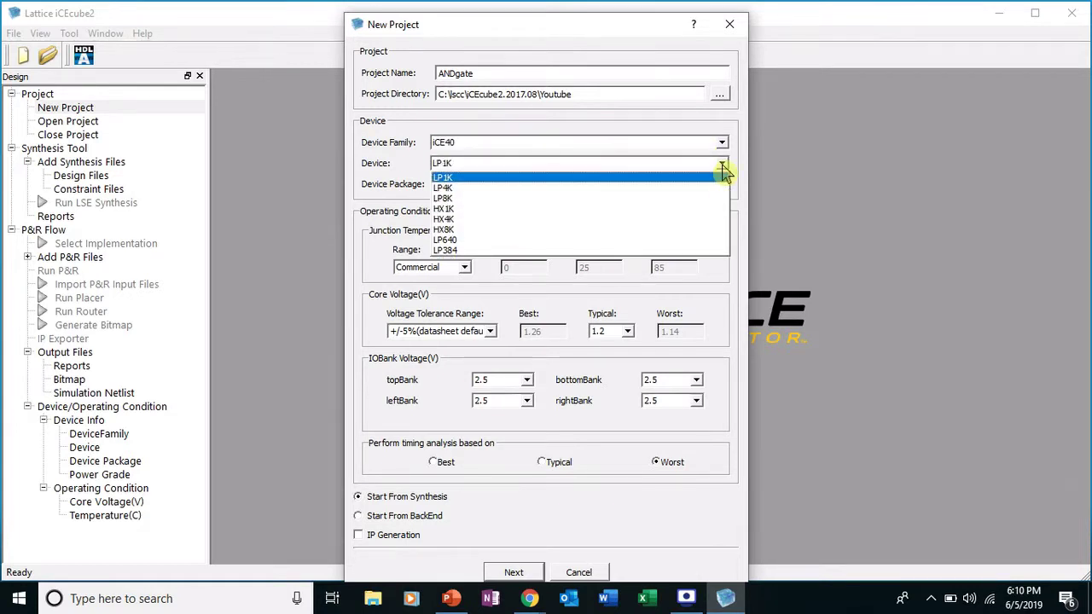
pyautogui.click(522, 209)
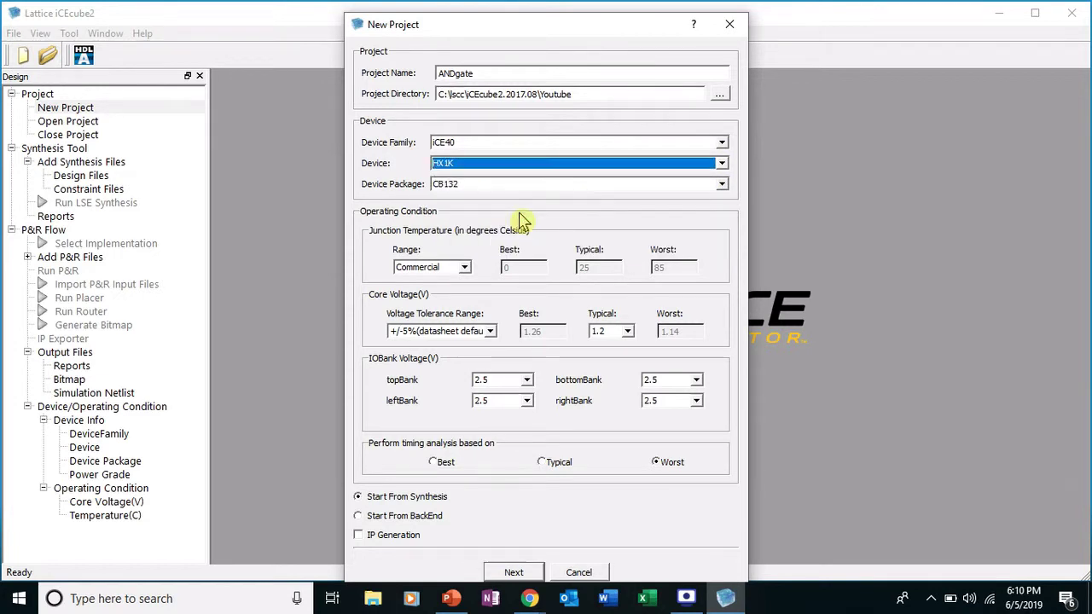
pyautogui.click(722, 185)
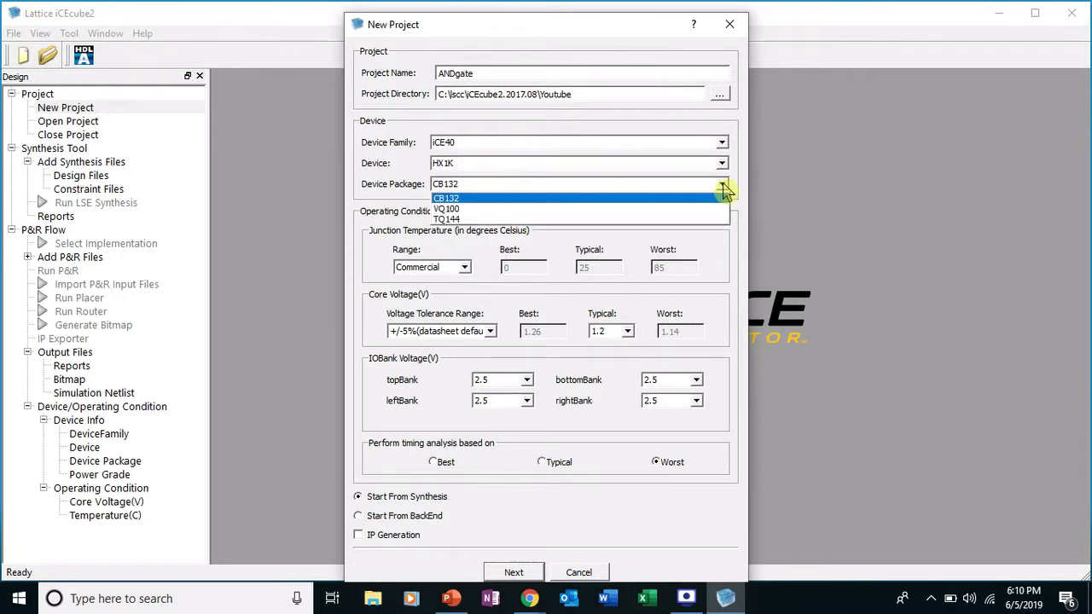
pyautogui.click(538, 219)
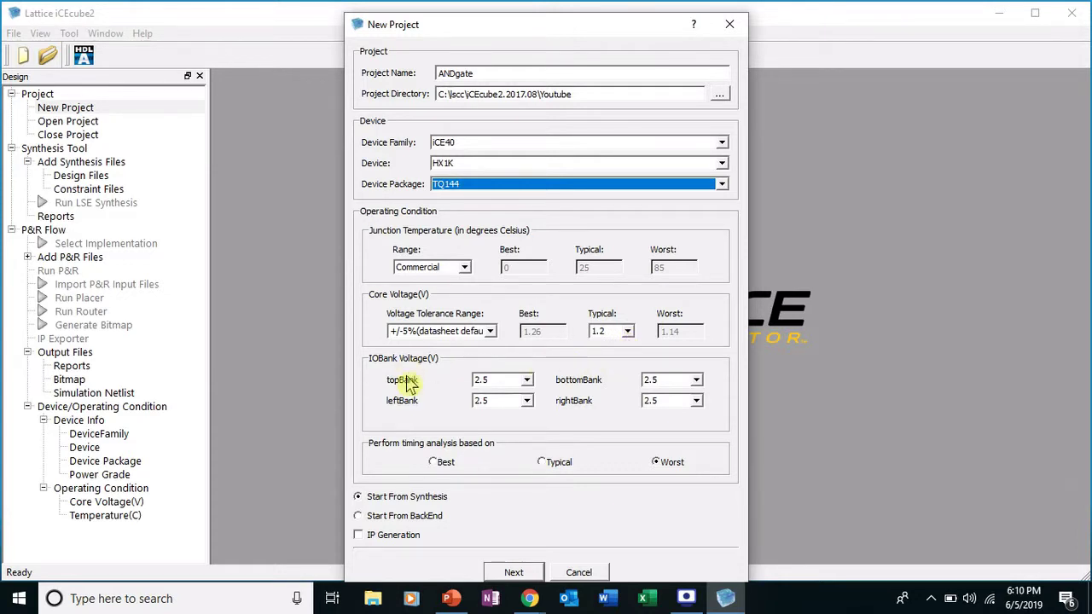
# Set the top, left, bottom and right I/O banks to 3.3, start from synthesis, and continue
pyautogui.click(527, 382)
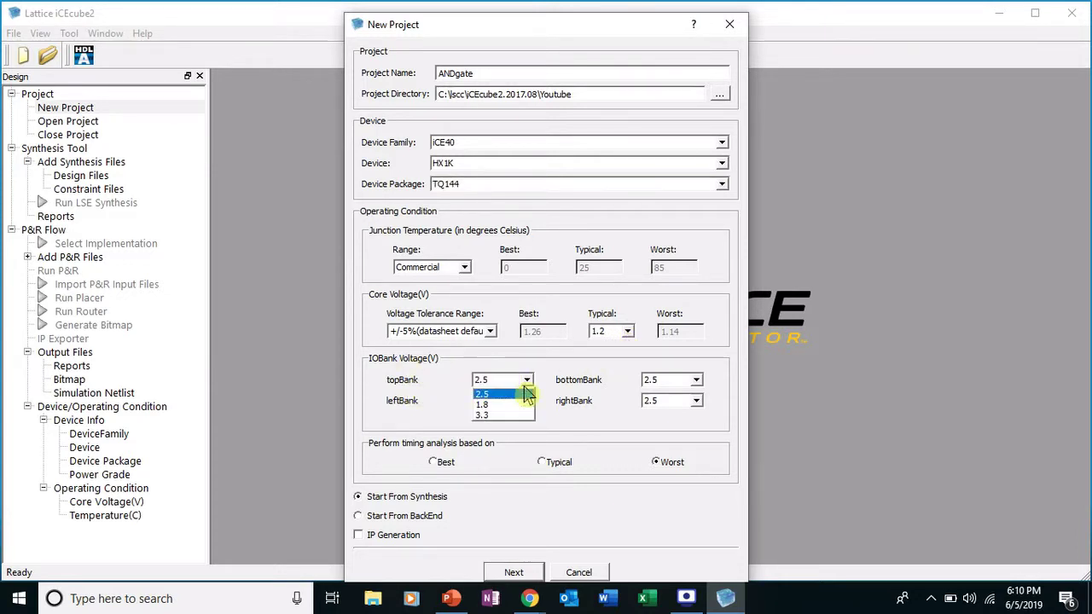
pyautogui.click(520, 407)
pyautogui.click(527, 410)
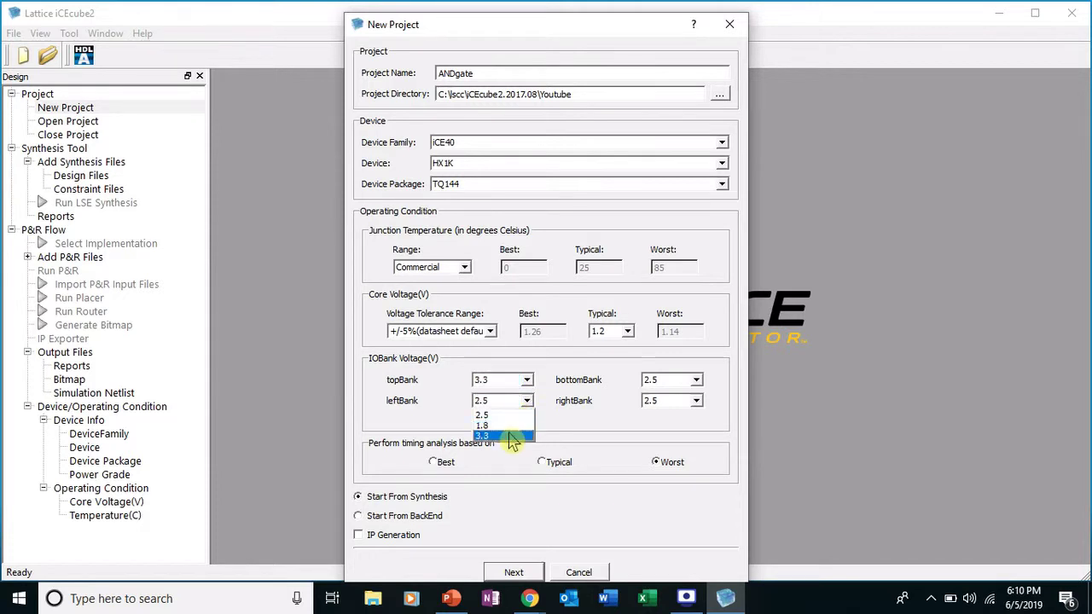
pyautogui.click(513, 431)
pyautogui.click(697, 382)
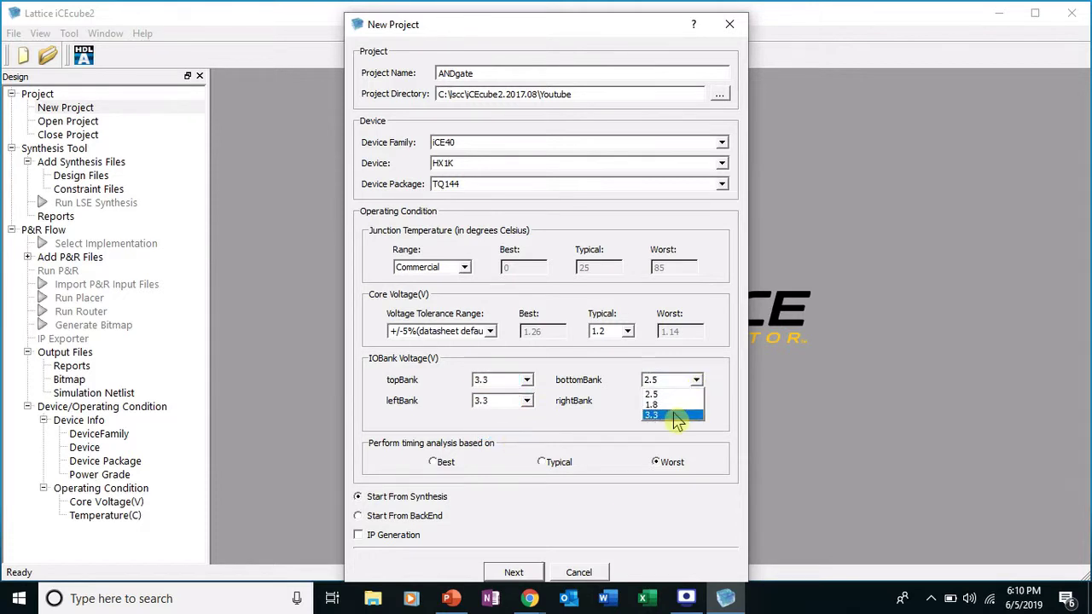
pyautogui.click(680, 418)
pyautogui.click(697, 403)
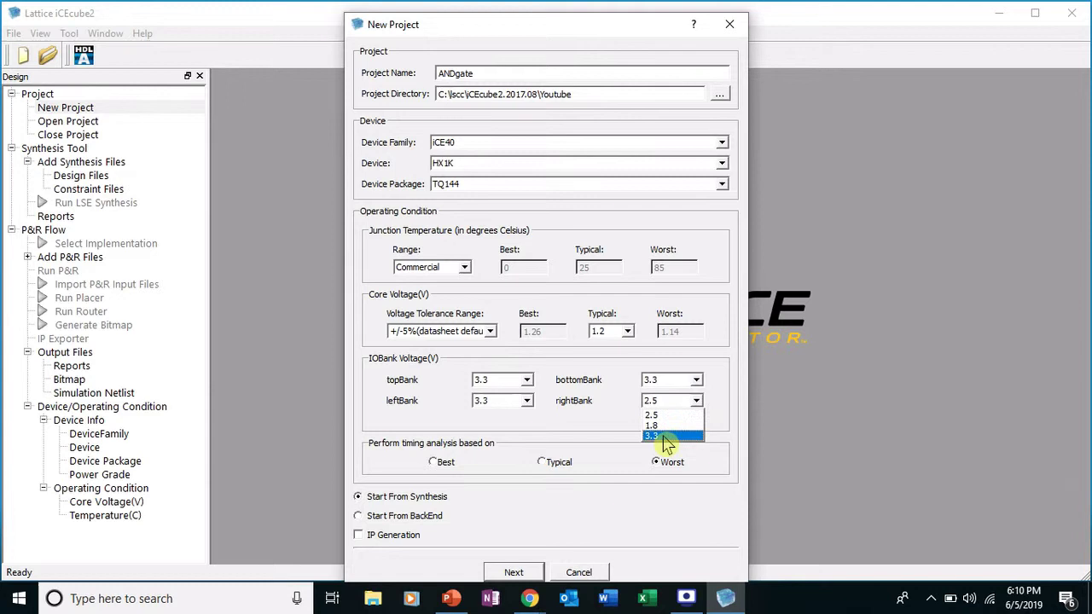
pyautogui.click(665, 438)
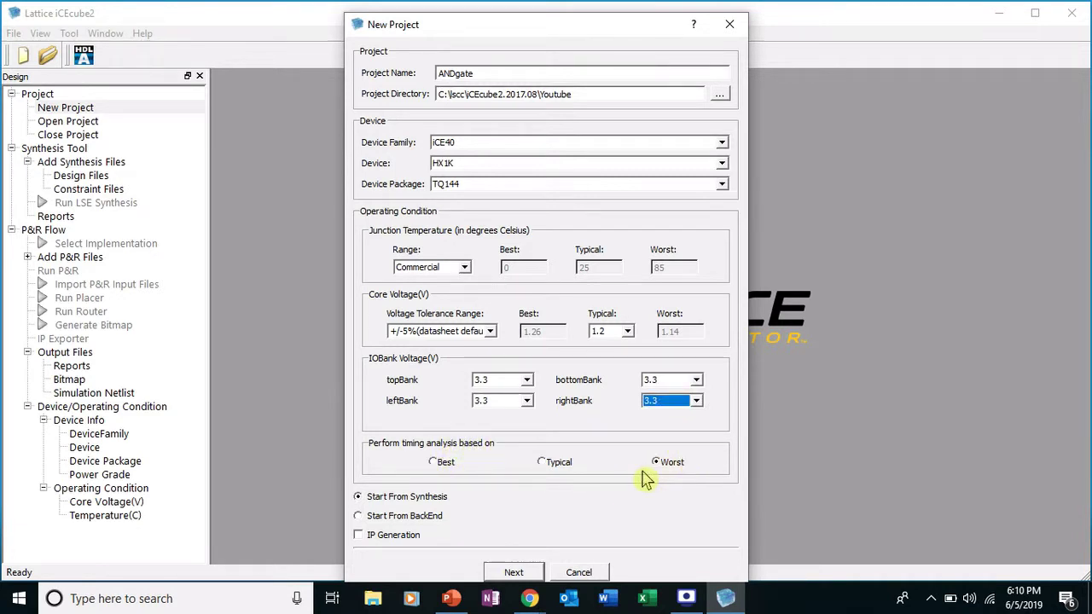
pyautogui.click(359, 497)
pyautogui.click(513, 573)
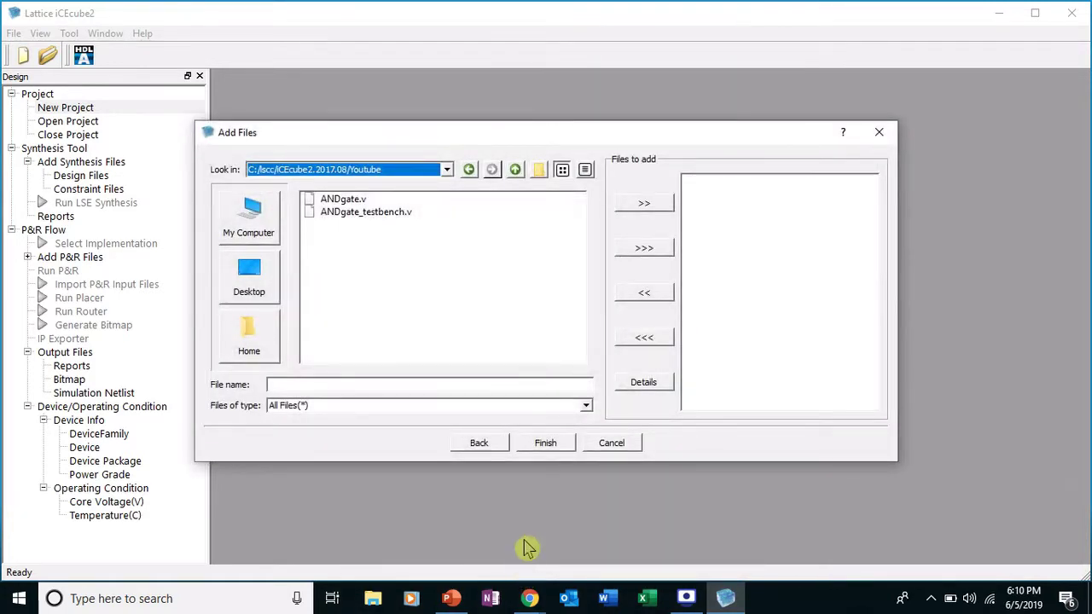
# Finish creating the project without files, then begin adding design files
pyautogui.click(547, 445)
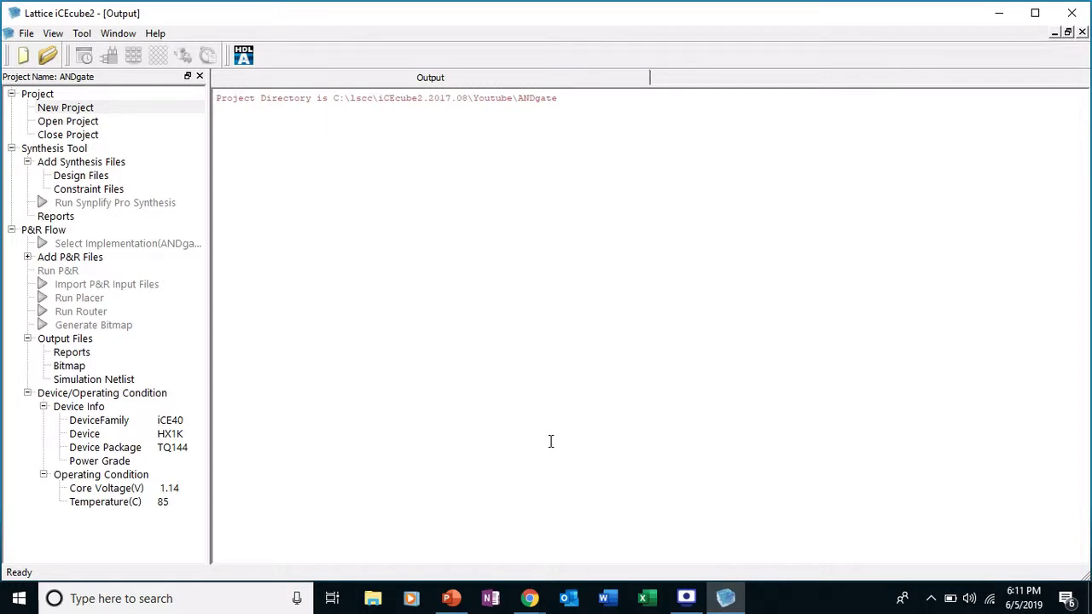
pyautogui.rightClick(85, 177)
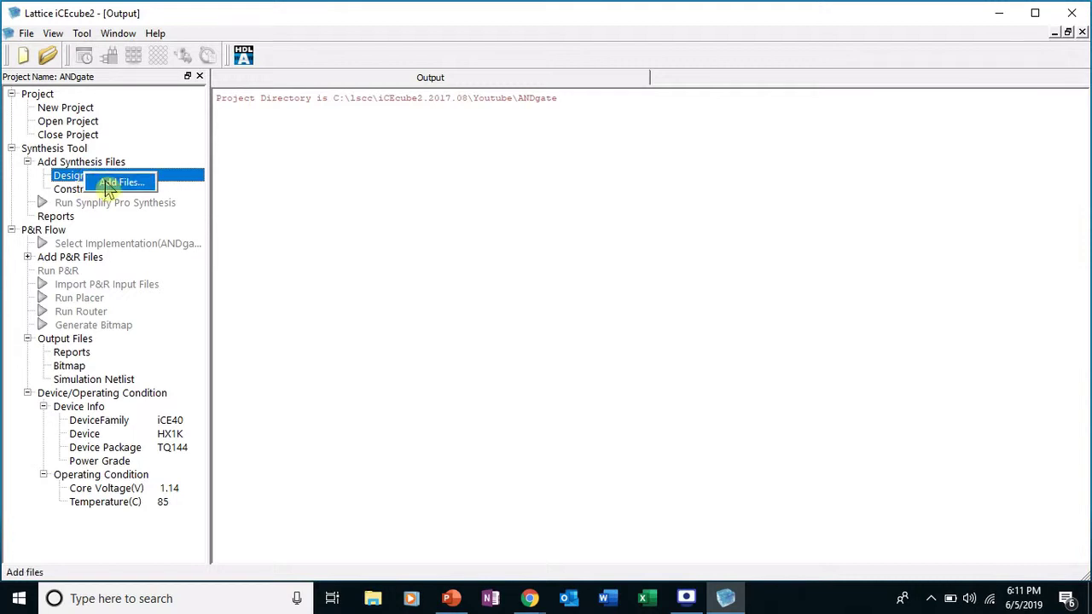
pyautogui.click(109, 186)
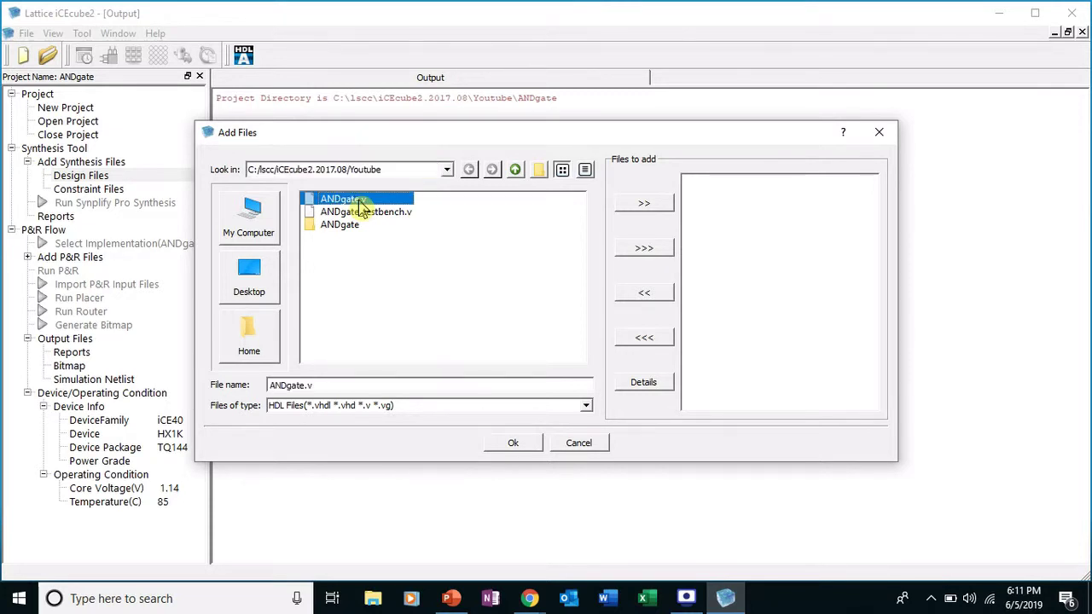
# Add ANDgate.v as the only design file and confirm
pyautogui.doubleClick(344, 199)
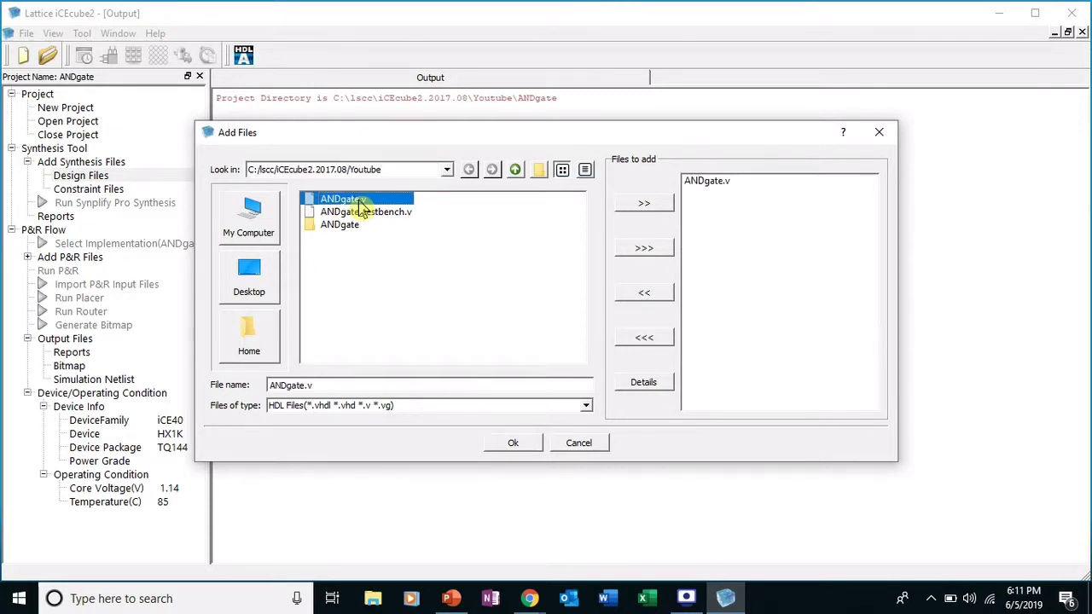
pyautogui.click(703, 182)
pyautogui.click(665, 294)
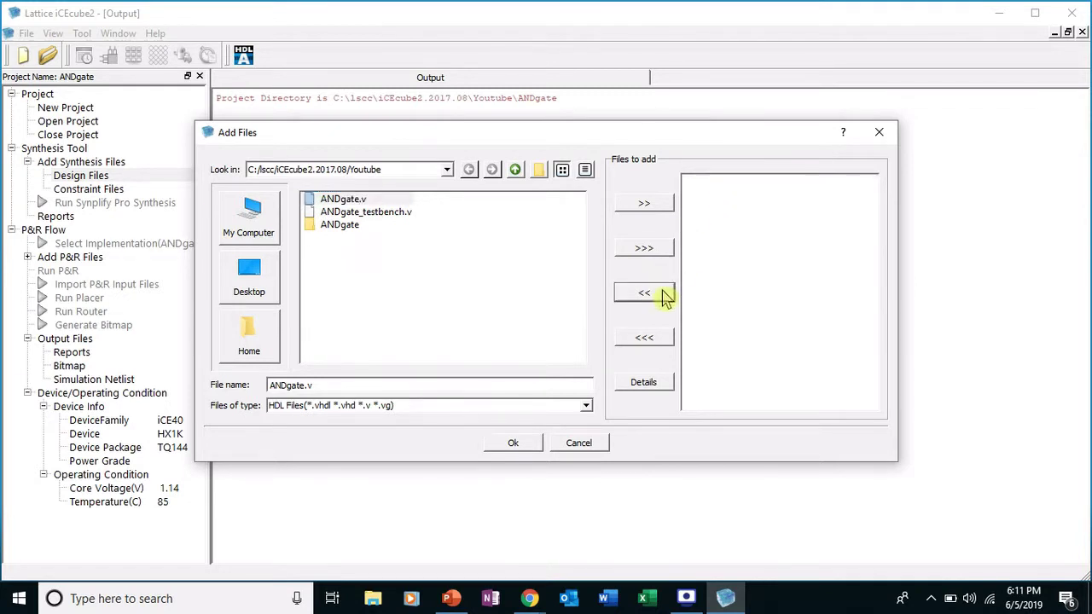
pyautogui.click(380, 201)
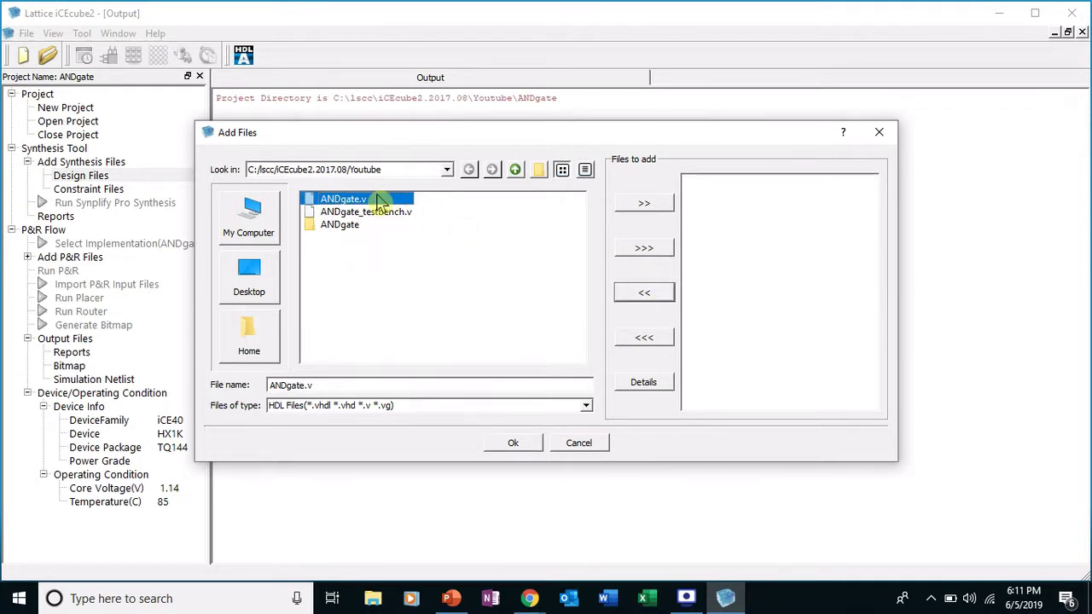
pyautogui.click(659, 206)
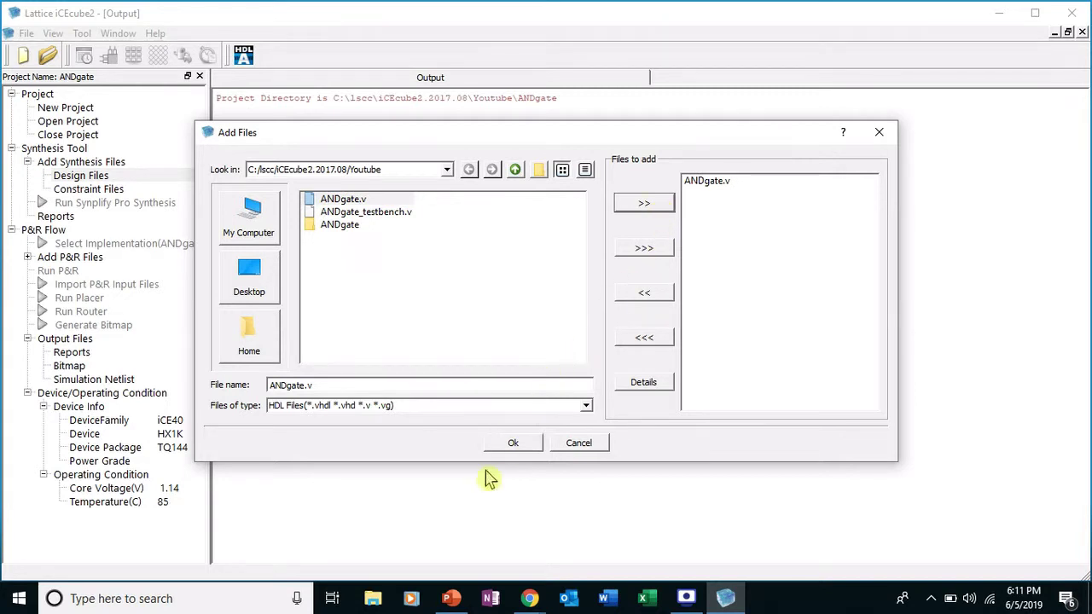
pyautogui.click(510, 448)
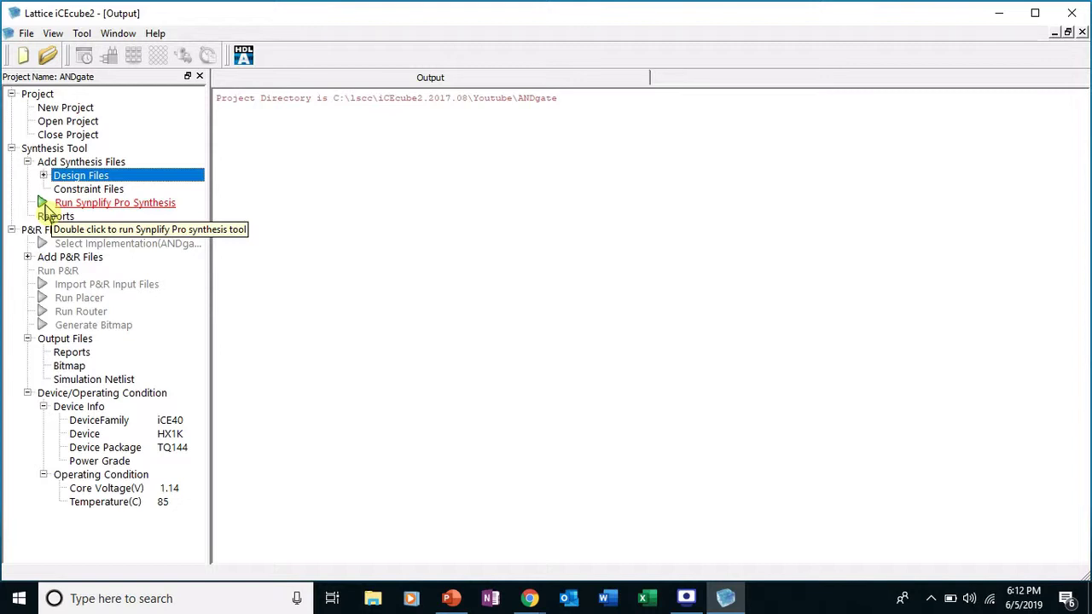
# Run Synplify Pro synthesis and check the log for 'Synthesis succeeded'
pyautogui.doubleClick(46, 207)
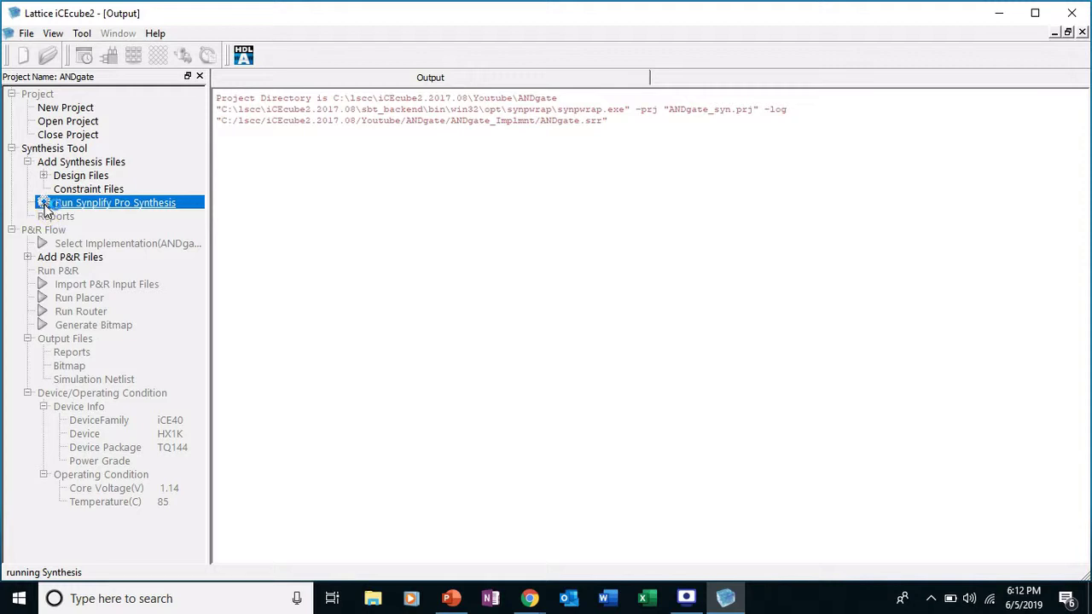
pyautogui.click(46, 210)
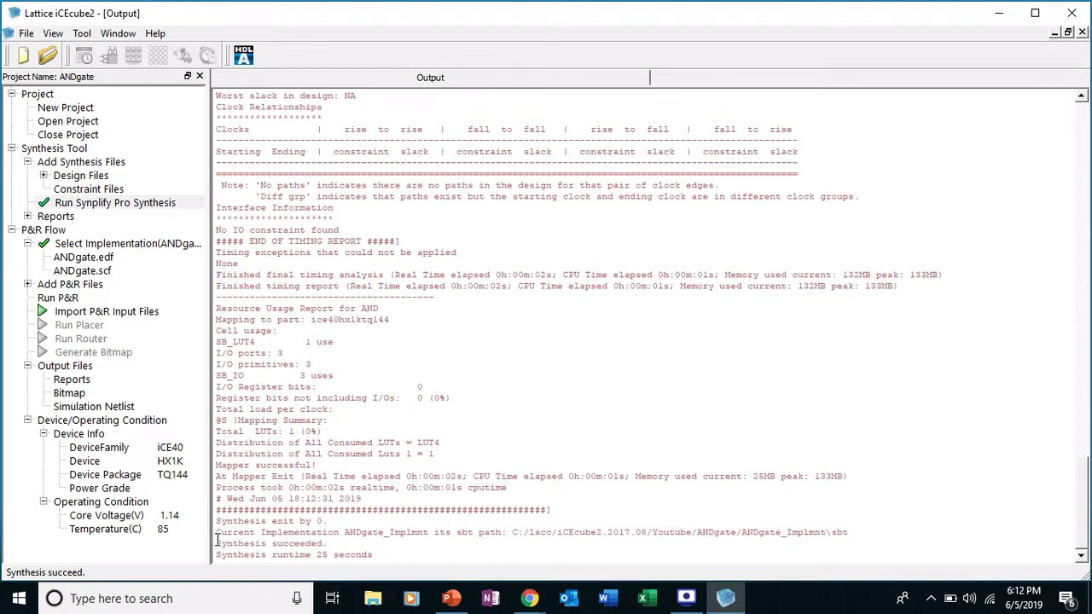
pyautogui.moveTo(217, 539); pyautogui.dragTo(384, 555)
pyautogui.click(590, 484)
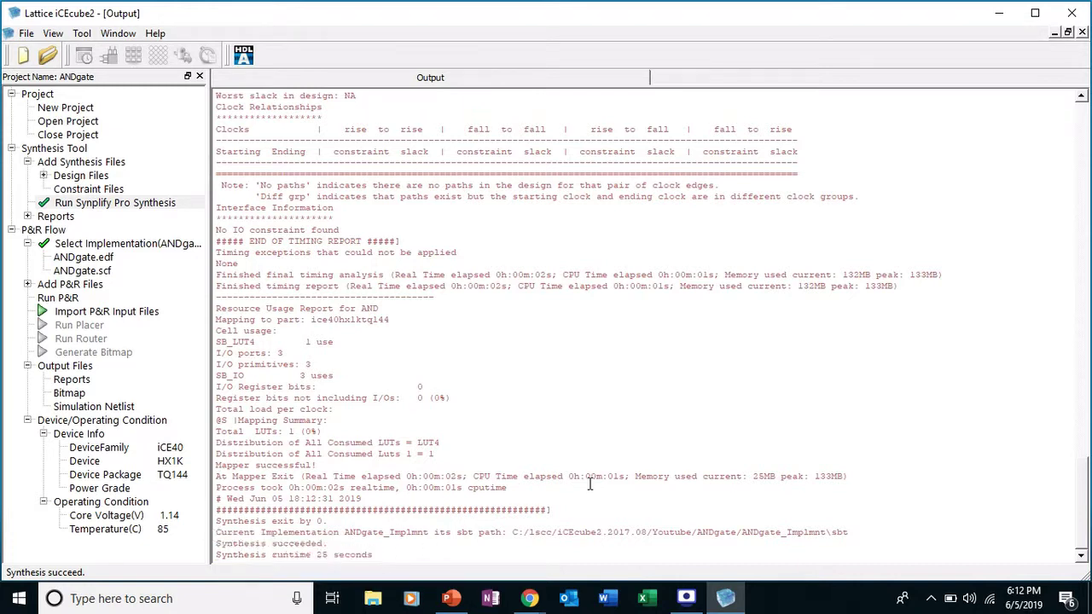
# Start the Active-HDL simulation wizard and name the project ANDgate_simulation
pyautogui.click(244, 57)
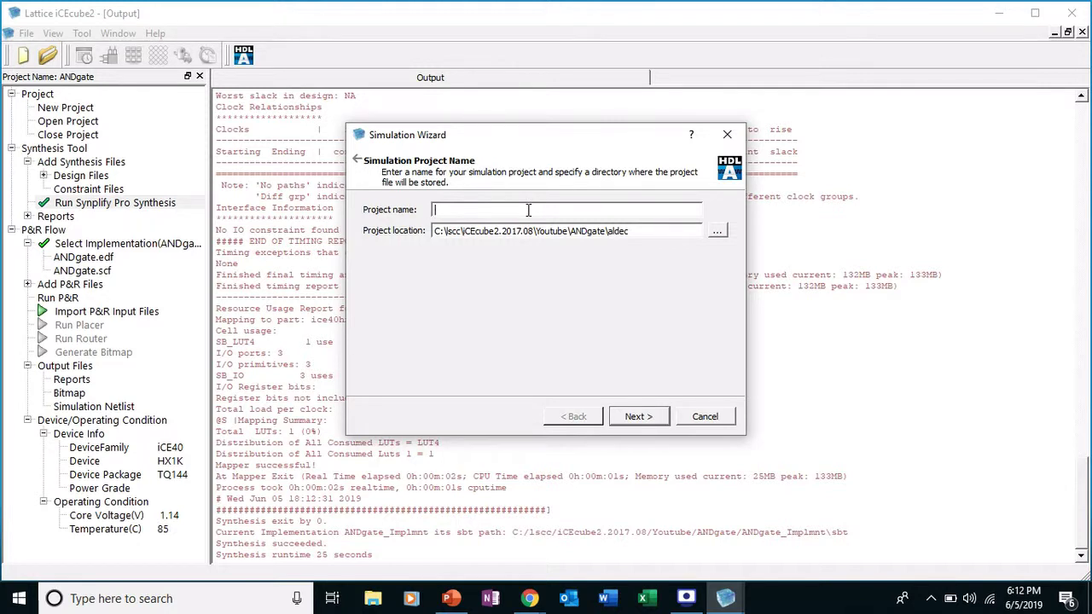
pyautogui.write('And')
pyautogui.write('ND')
pyautogui.write('G')
pyautogui.press('BackSpace')
pyautogui.write('gate_simulation')
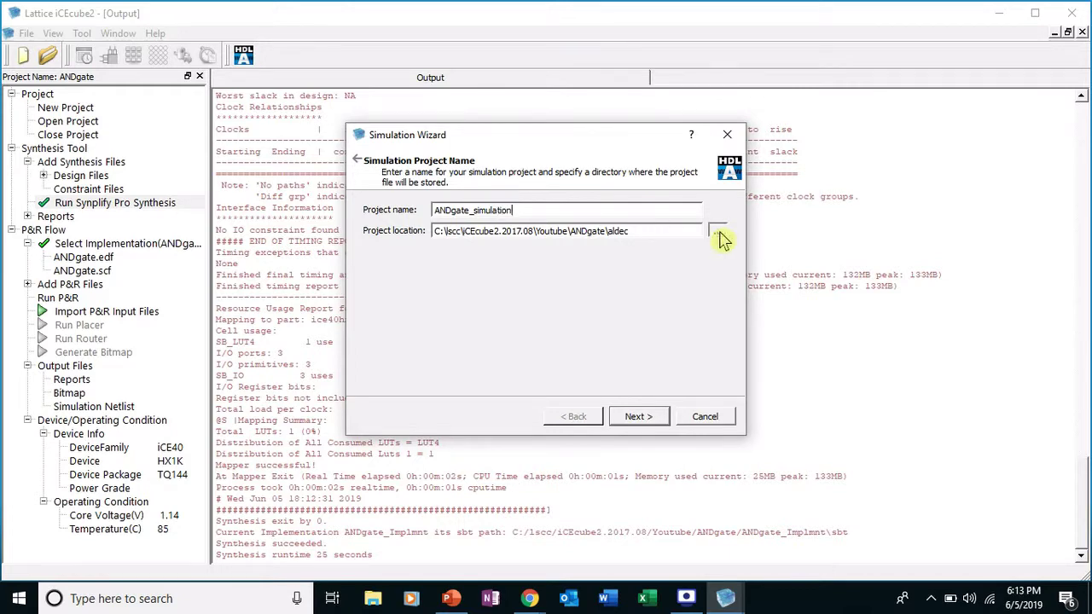
# Set the simulation project location to the Youtube\ANDgate folder and advance to Process Stage
pyautogui.click(717, 231)
pyautogui.moveTo(653, 261); pyautogui.dragTo(643, 319)
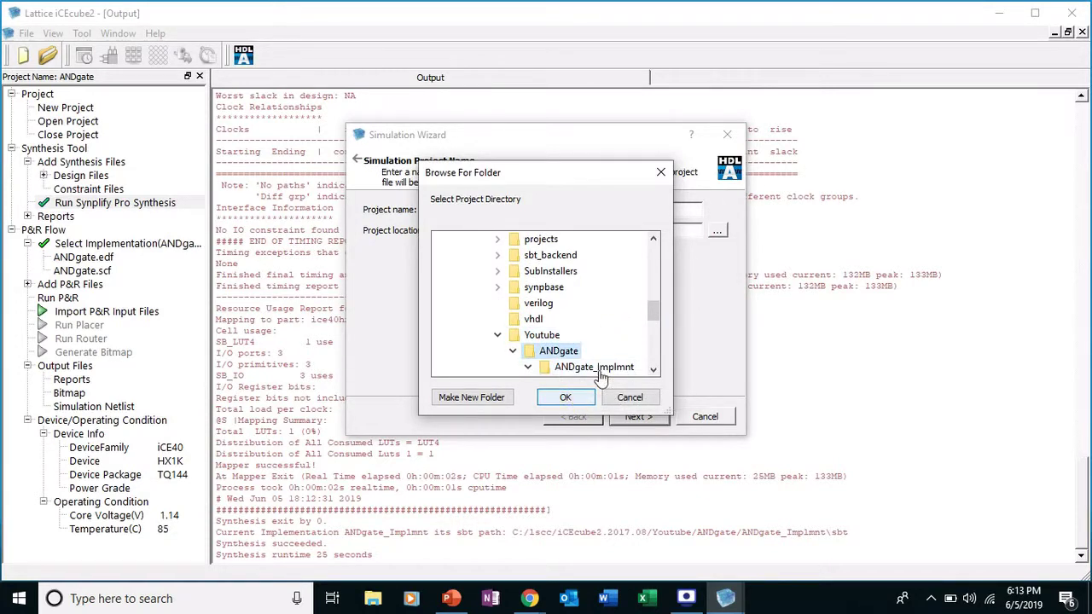
pyautogui.moveTo(654, 312); pyautogui.dragTo(653, 328)
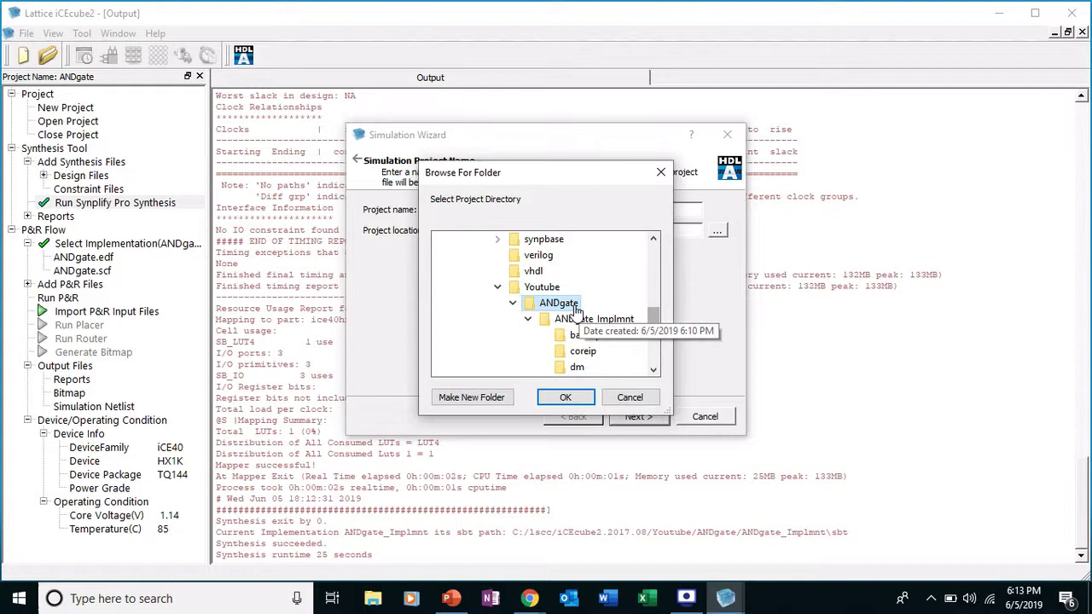
pyautogui.click(567, 397)
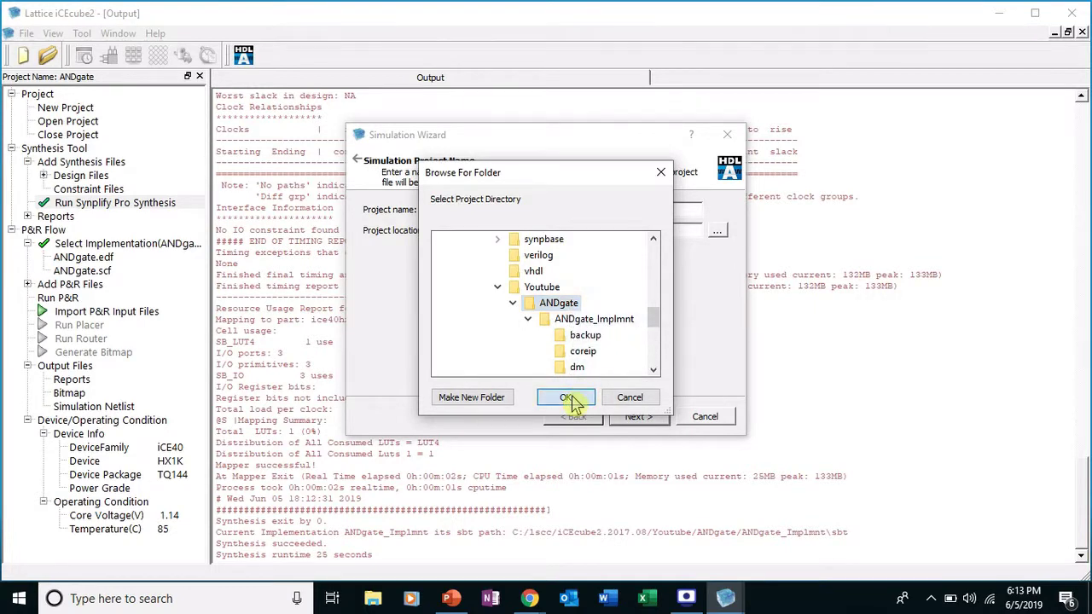
pyautogui.click(634, 419)
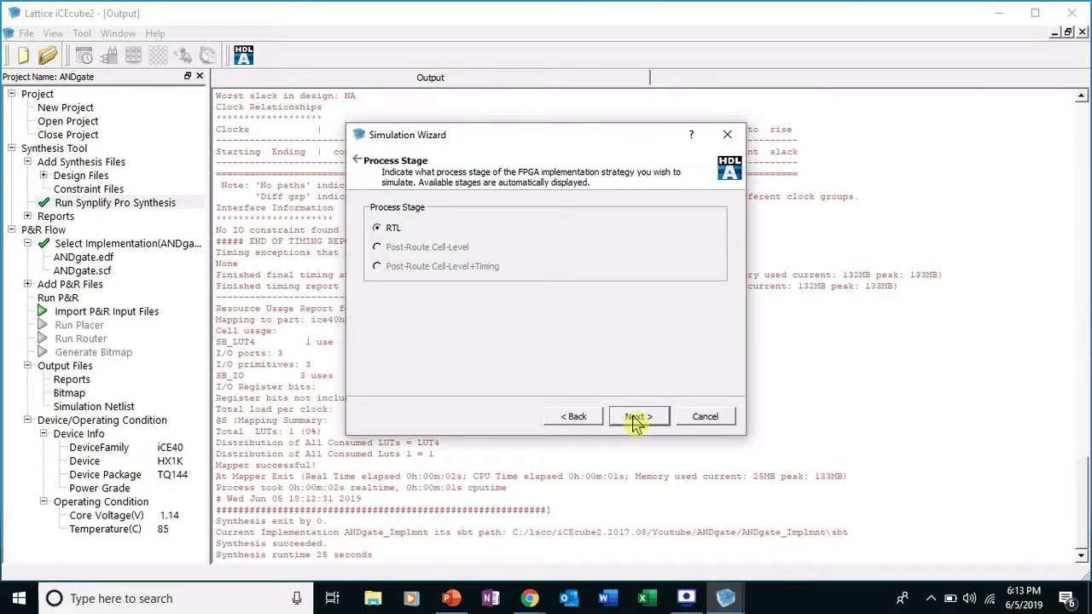
# Keep RTL and add ANDgate_testbench.v from C:\lscc\iCEcube2.2017.08\Youtube as a simulation source
pyautogui.click(634, 418)
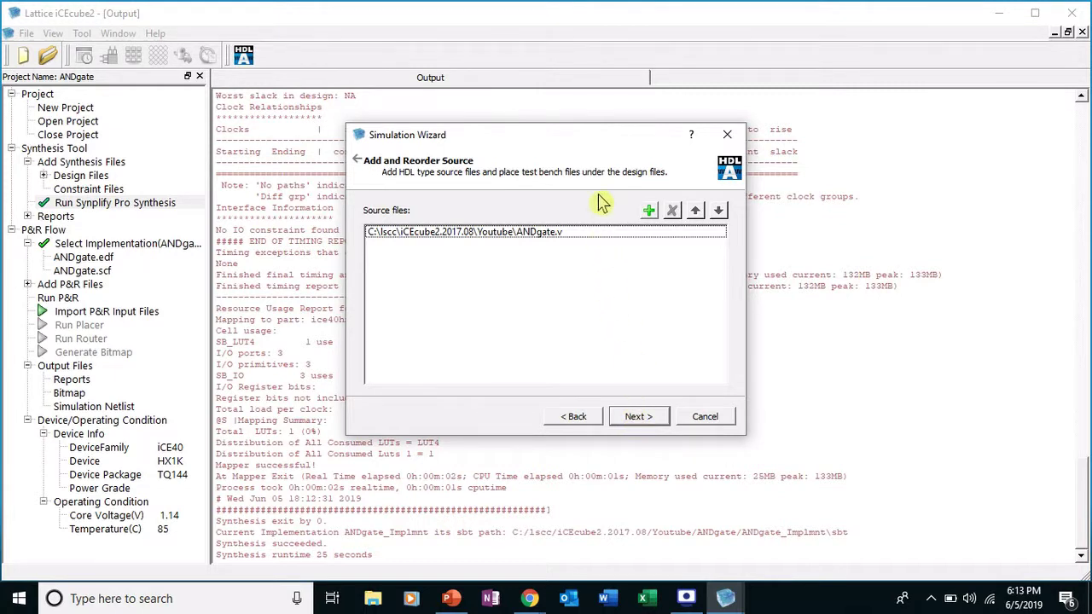
pyautogui.click(649, 213)
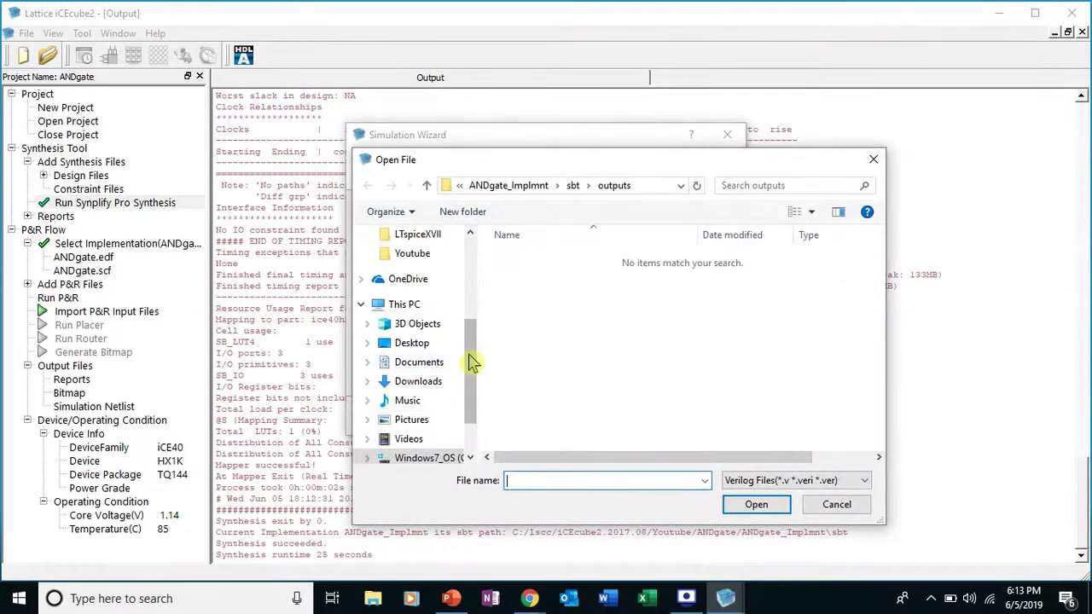
pyautogui.moveTo(474, 362); pyautogui.dragTo(474, 369)
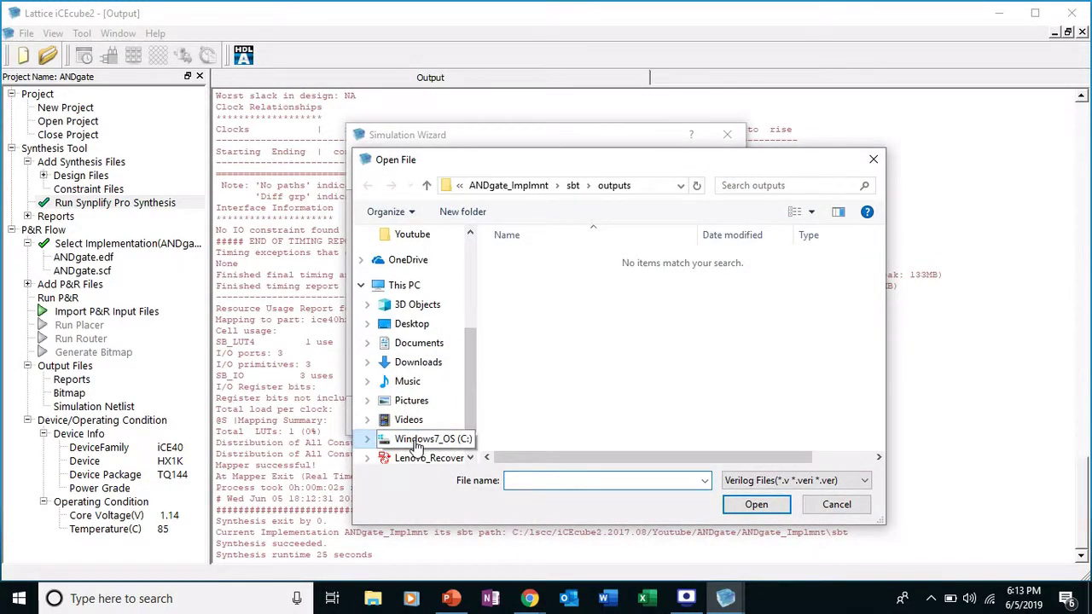
pyautogui.click(416, 439)
pyautogui.doubleClick(524, 373)
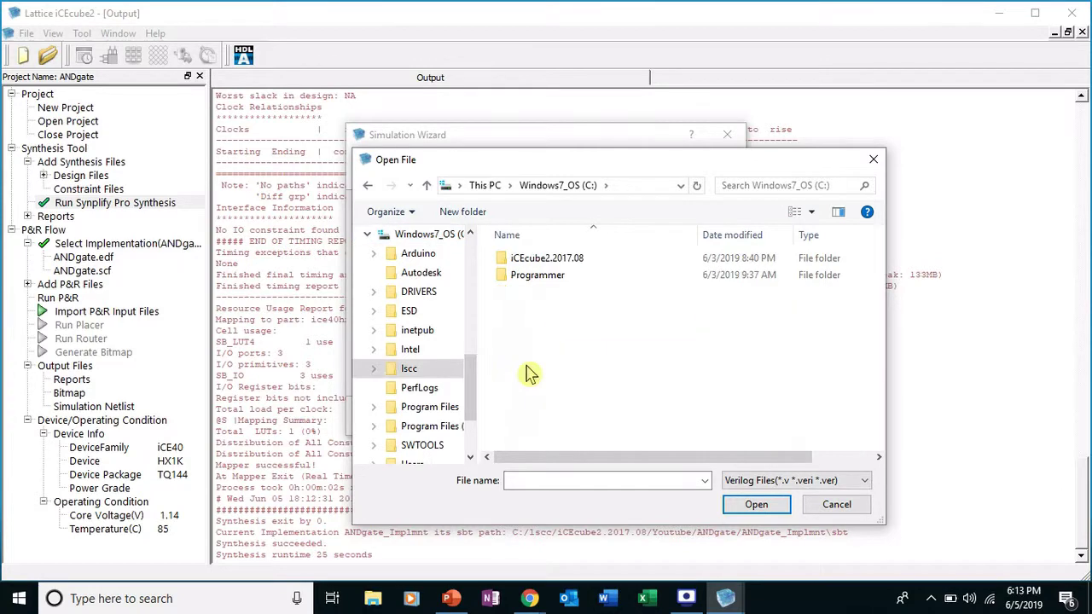
pyautogui.doubleClick(541, 260)
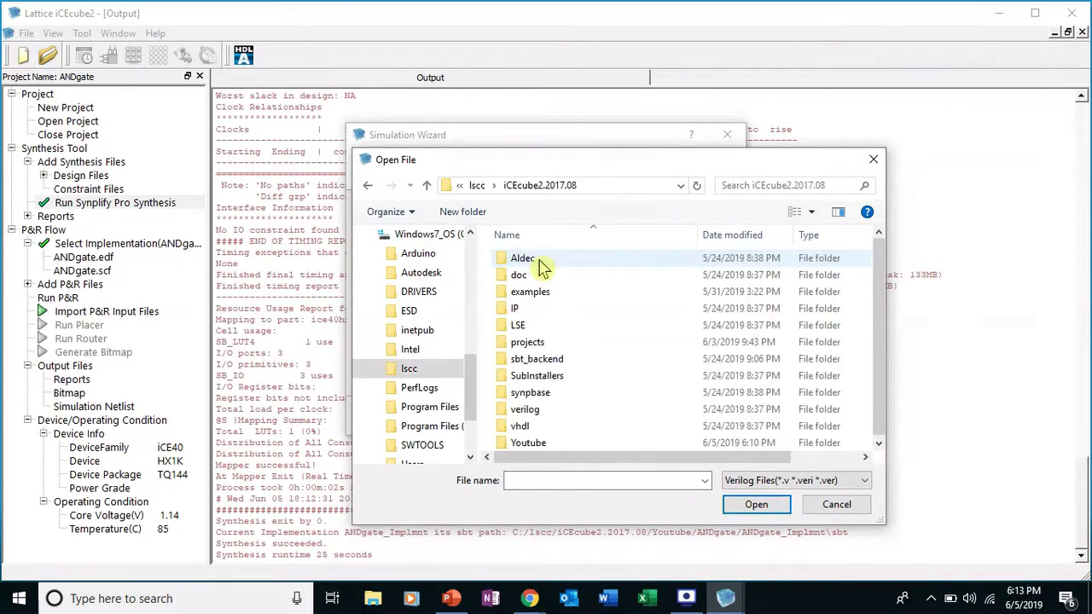
pyautogui.moveTo(879, 304); pyautogui.dragTo(879, 306)
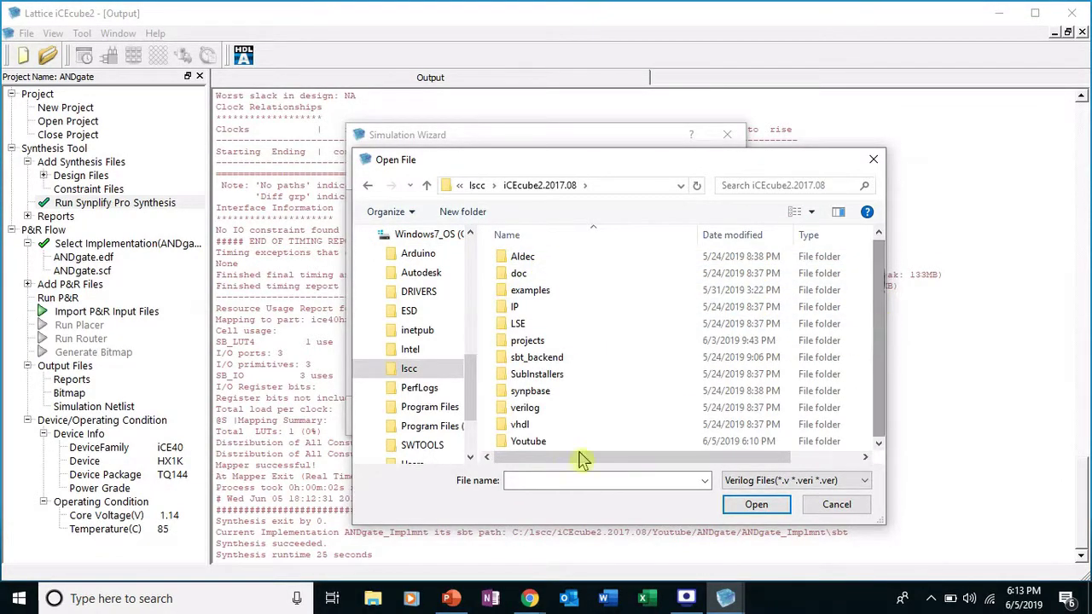
pyautogui.doubleClick(523, 441)
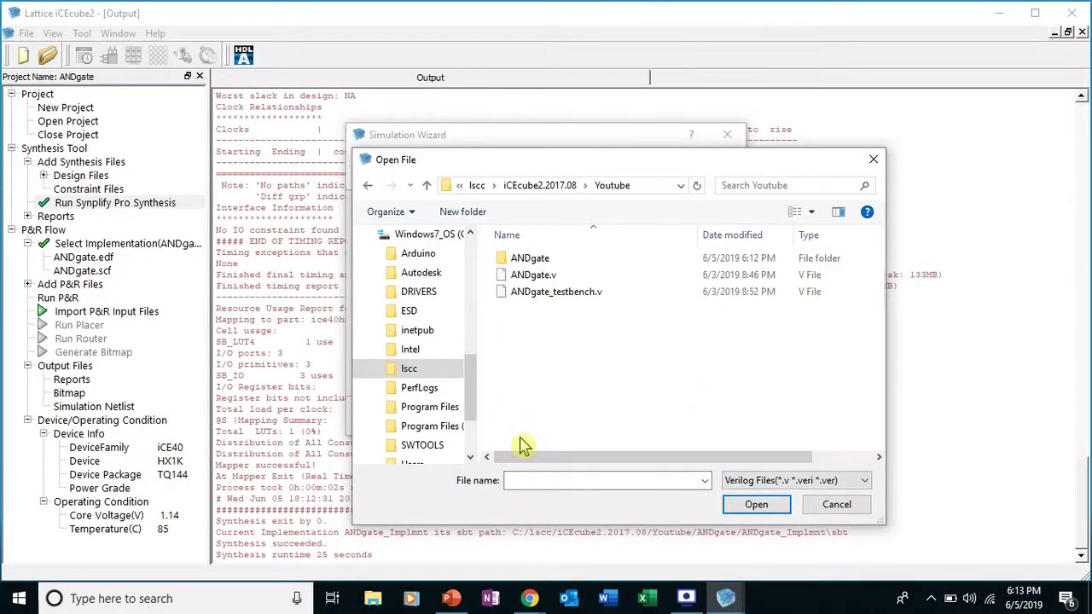
pyautogui.click(531, 294)
pyautogui.click(760, 506)
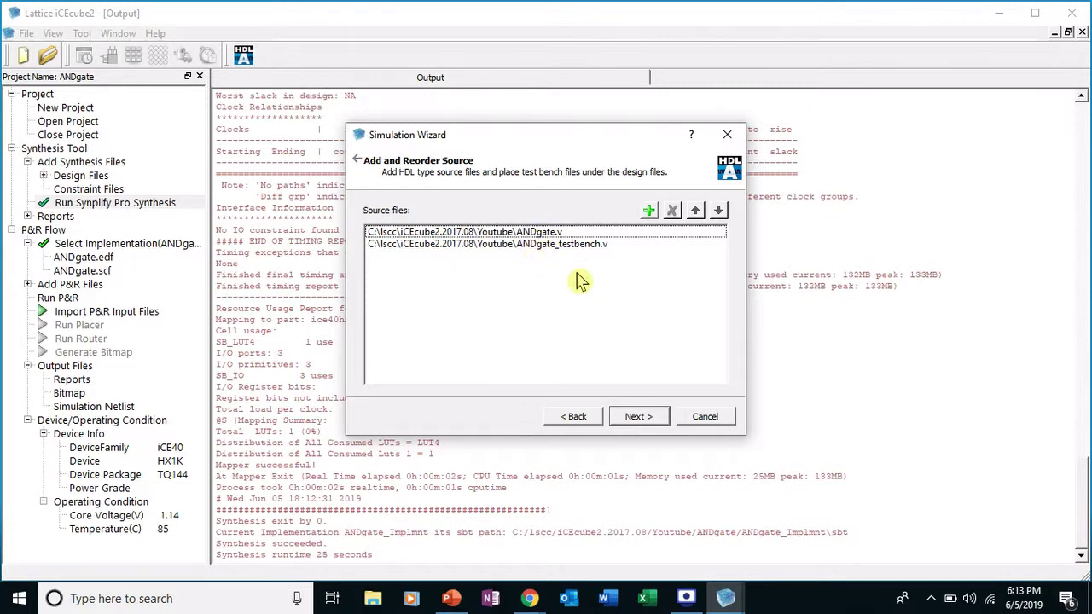
pyautogui.click(636, 418)
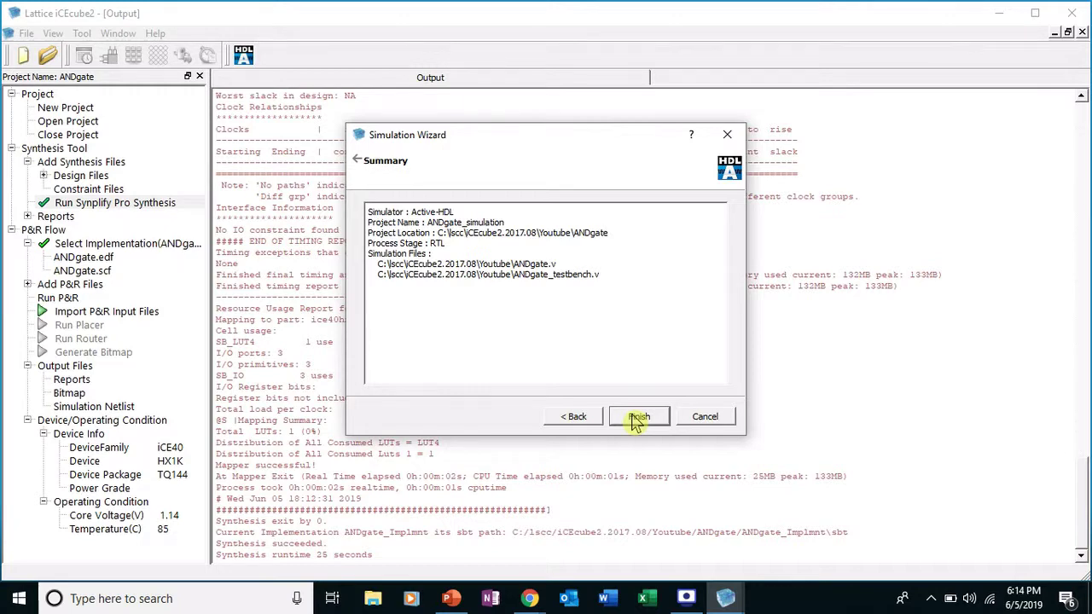
# Finish the Simulation Wizard to launch Active-HDL, then show the iCEcube2 user guide PDF
pyautogui.moveTo(512, 265); pyautogui.dragTo(600, 276)
pyautogui.click(647, 420)
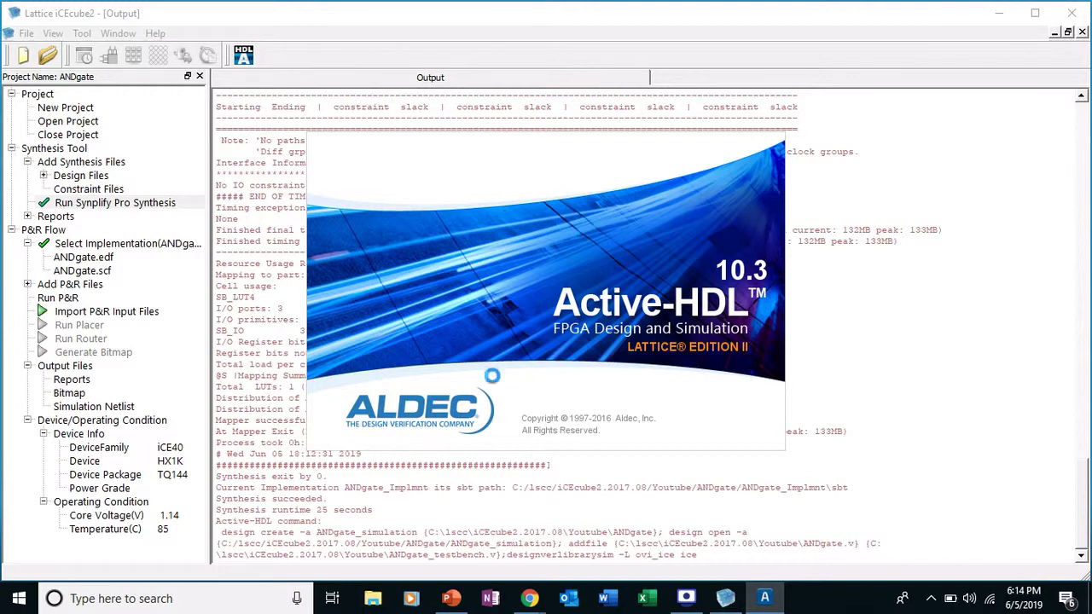
pyautogui.moveTo(532, 580)
pyautogui.click(488, 555)
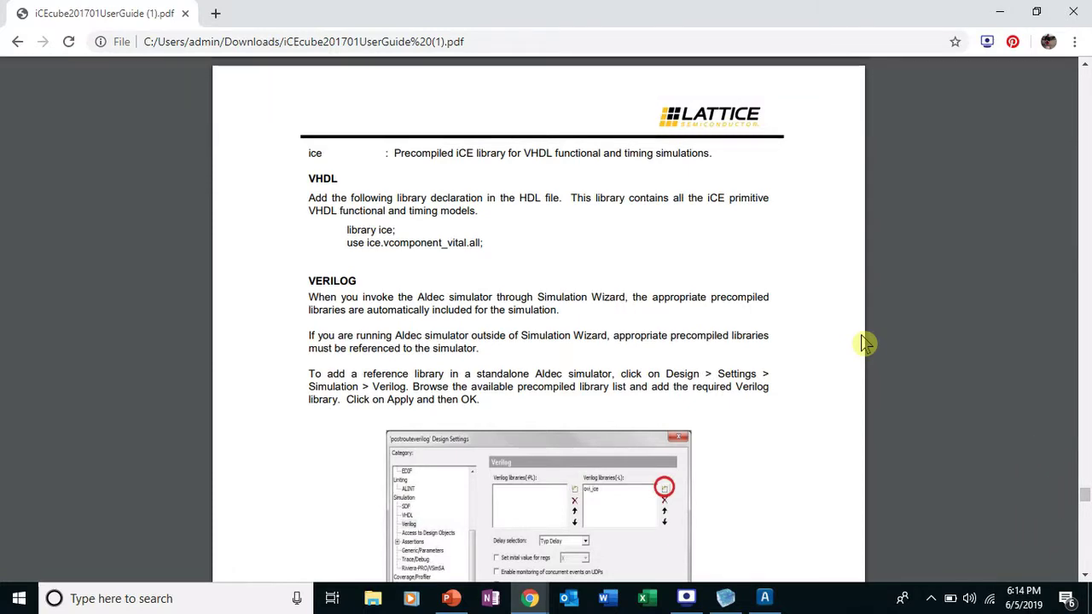
# Scroll the user guide to the Verilog section on Aldec precompiled libraries
pyautogui.scroll(-1, 863, 343)
pyautogui.scroll(-1, 853, 337)
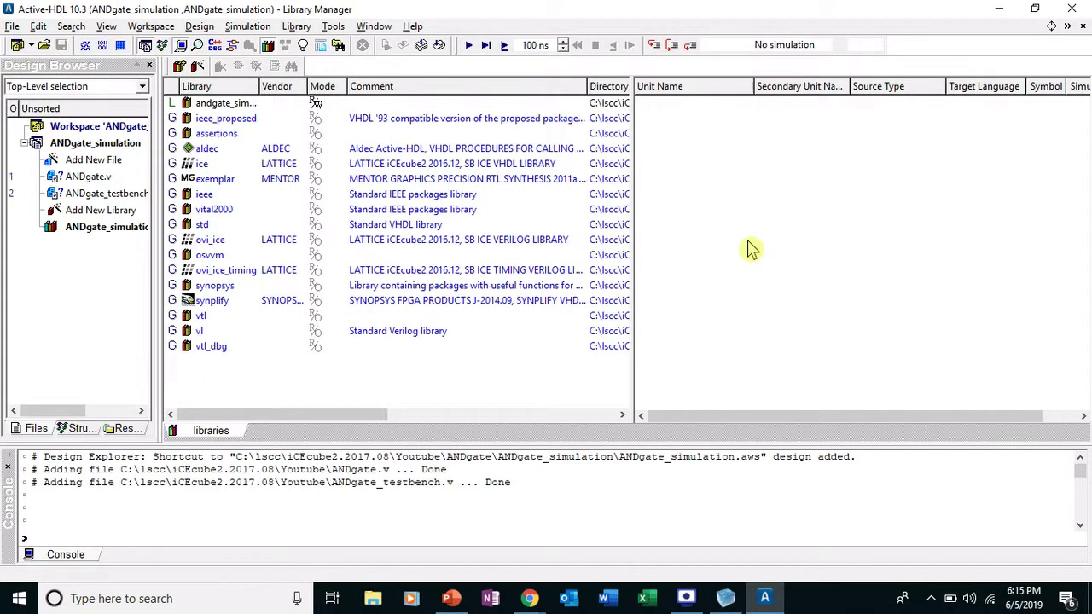
# Run Design > Compile All on ANDgate.v and ANDgate_testbench.v
pyautogui.click(211, 30)
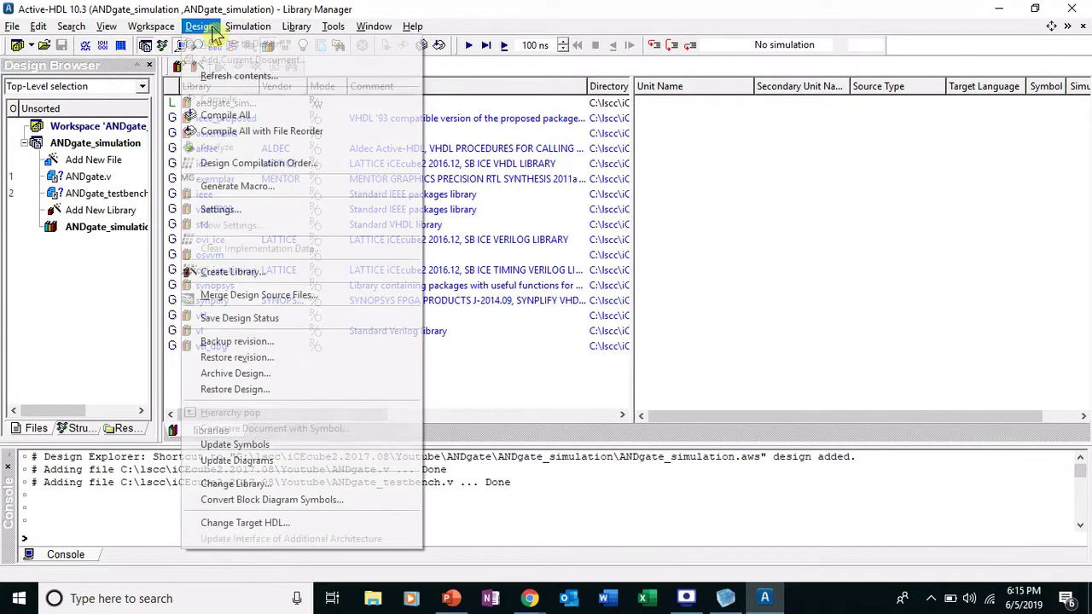
pyautogui.click(222, 117)
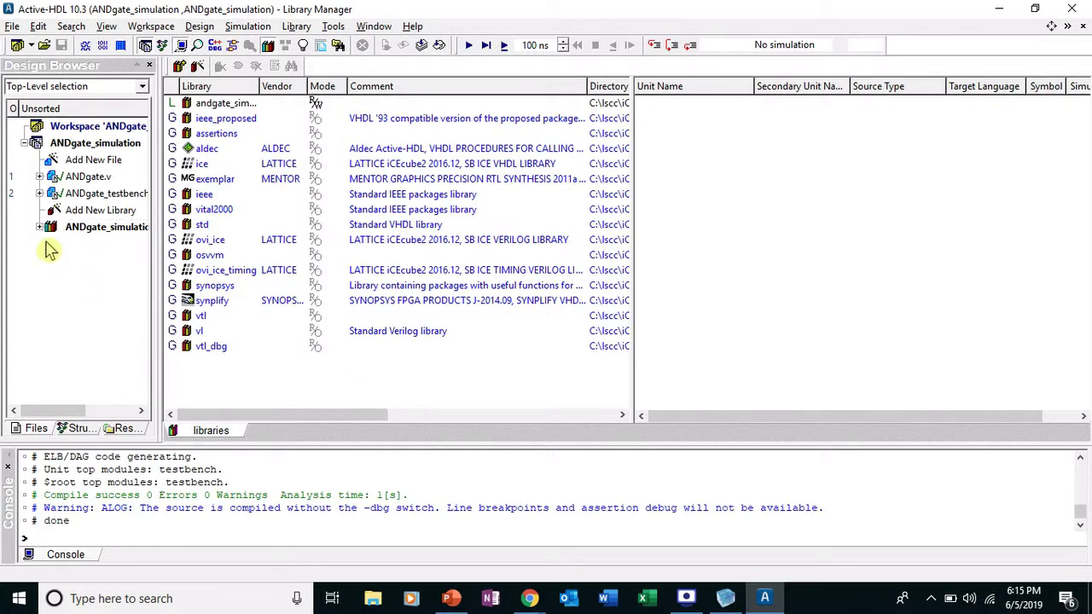
# Expand the ANDgate_simulation library and set its testbench unit as top-level
pyautogui.click(40, 228)
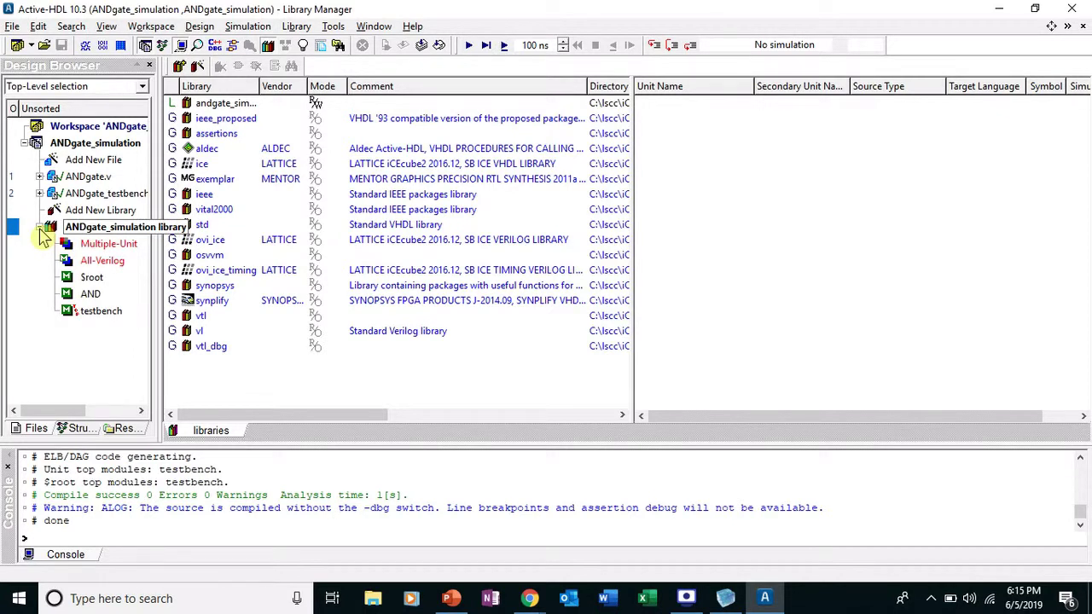
pyautogui.click(100, 311)
pyautogui.rightClick(106, 317)
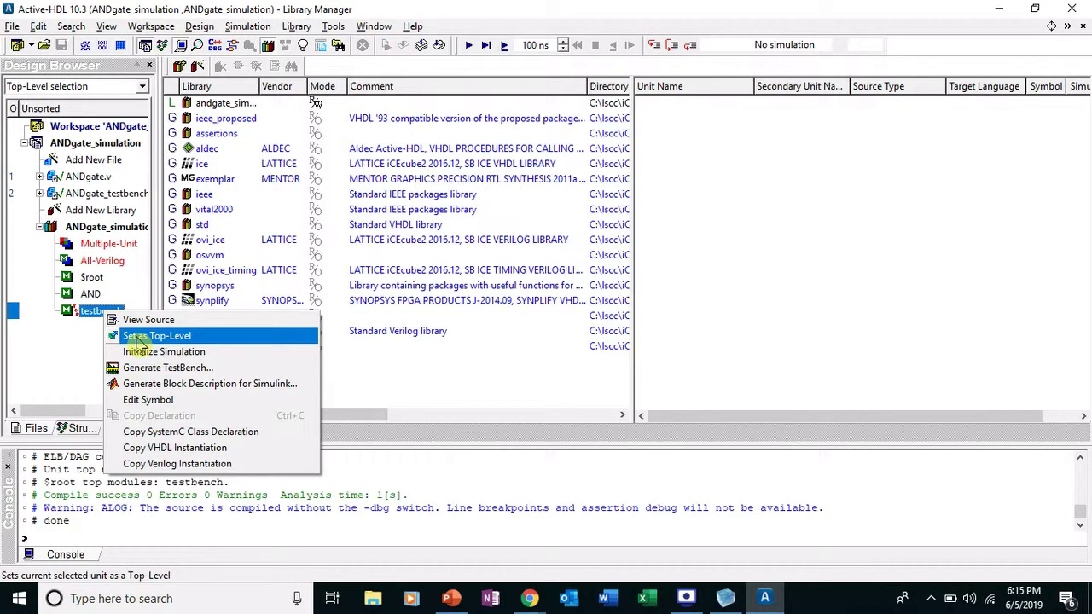
pyautogui.click(137, 339)
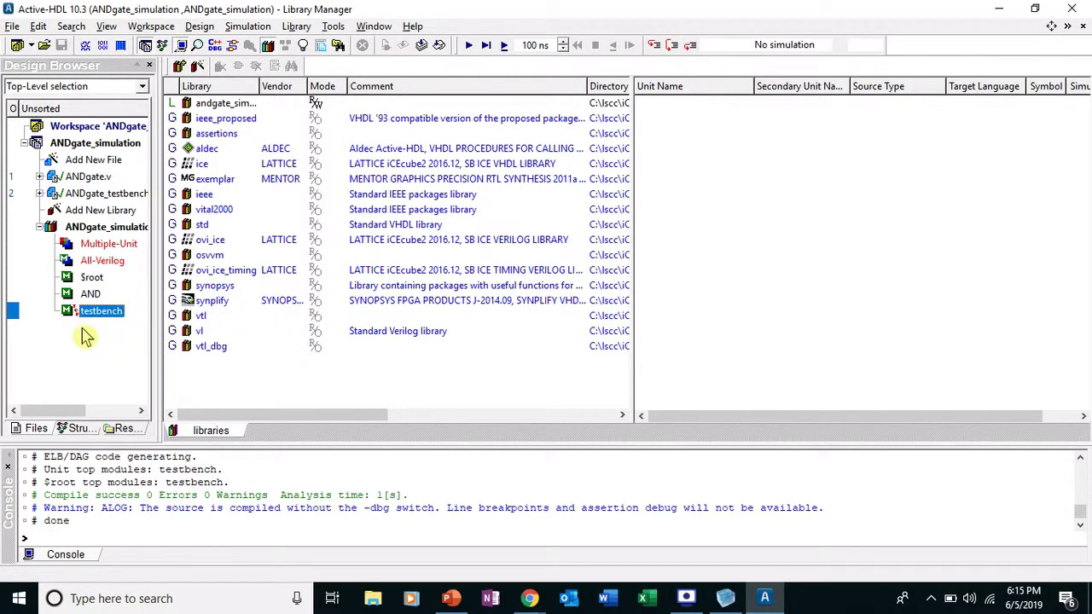
pyautogui.rightClick(104, 311)
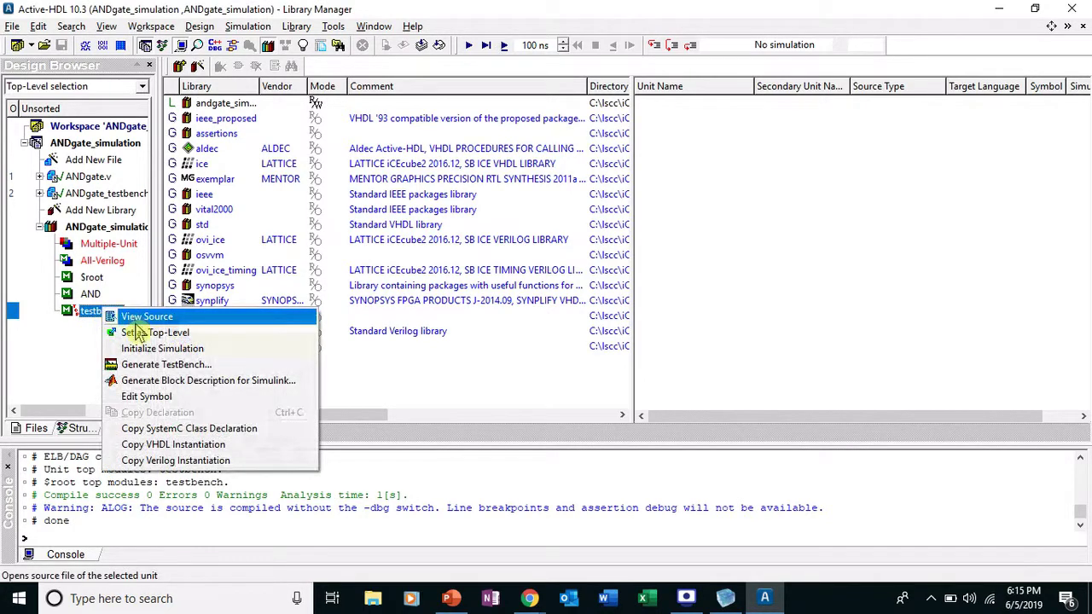
pyautogui.click(139, 333)
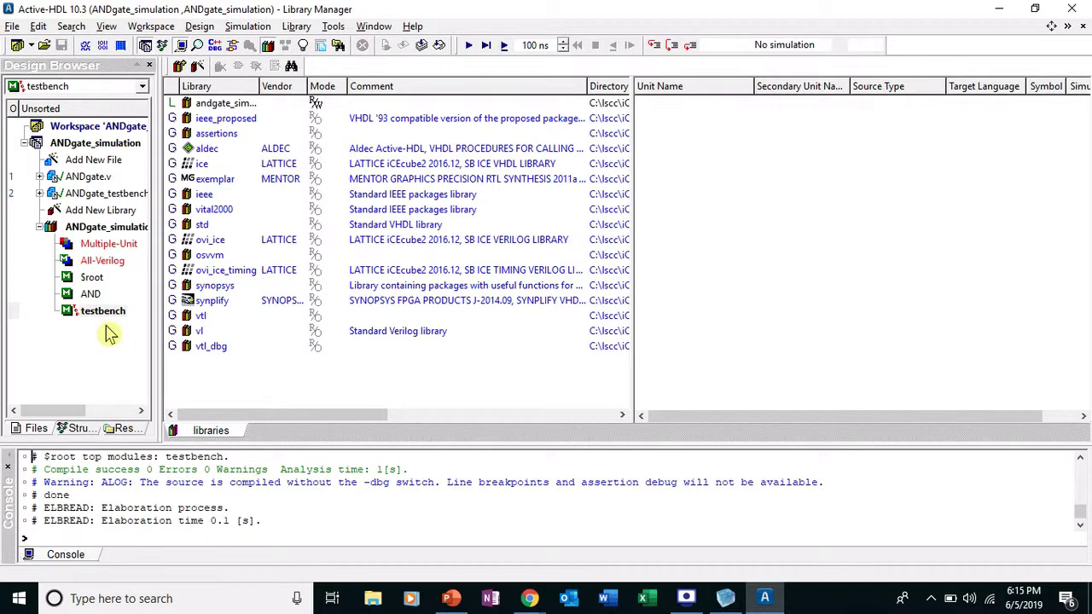
# Initialize the testbench simulation and add the testbench signals AA, BB and YY to a new waveform
pyautogui.click(247, 26)
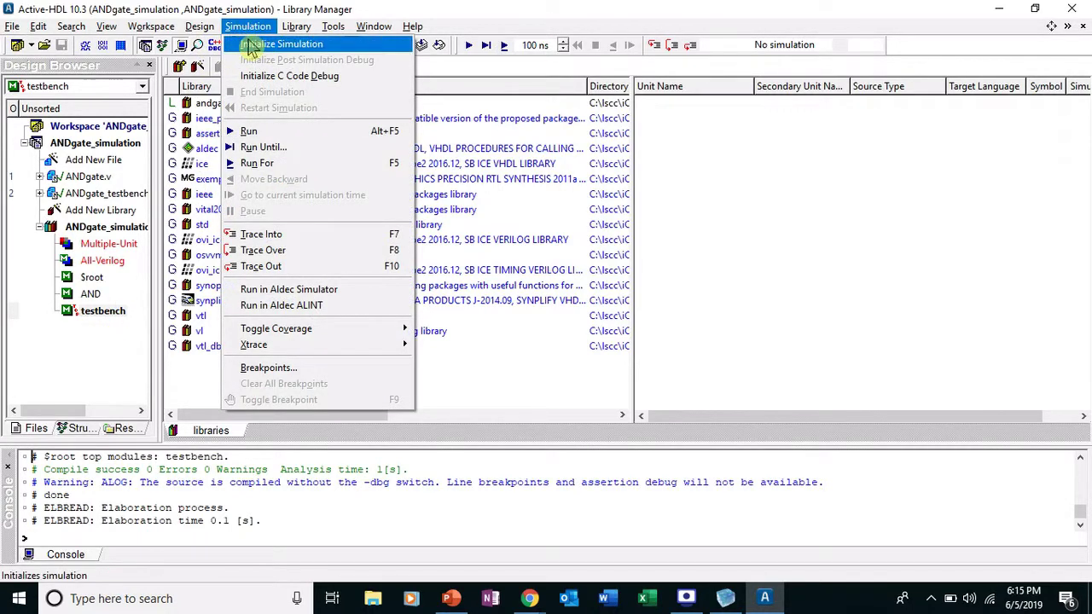
pyautogui.click(249, 44)
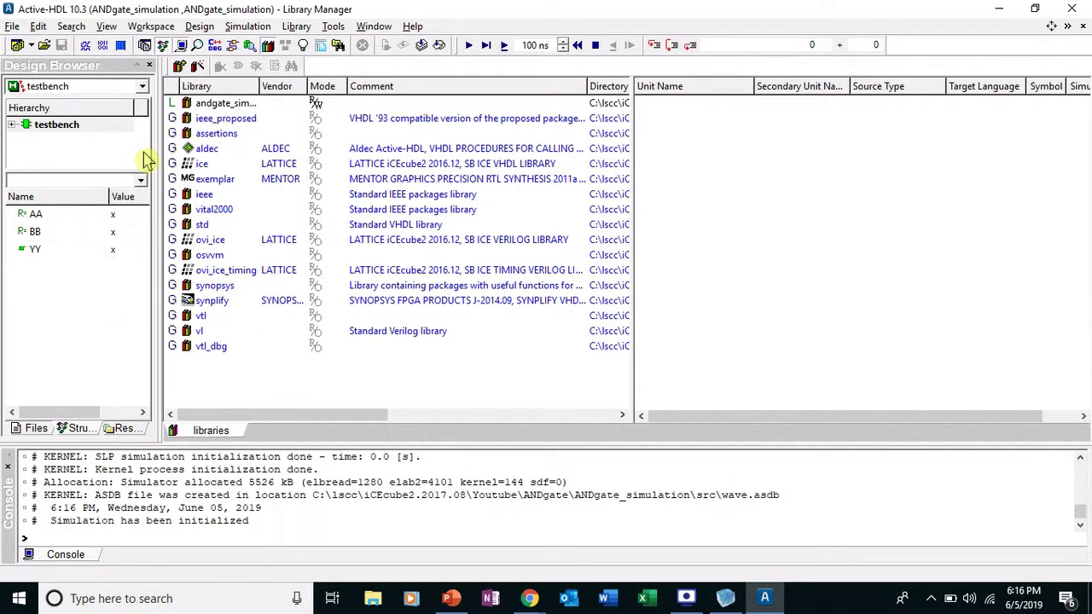
pyautogui.rightClick(83, 121)
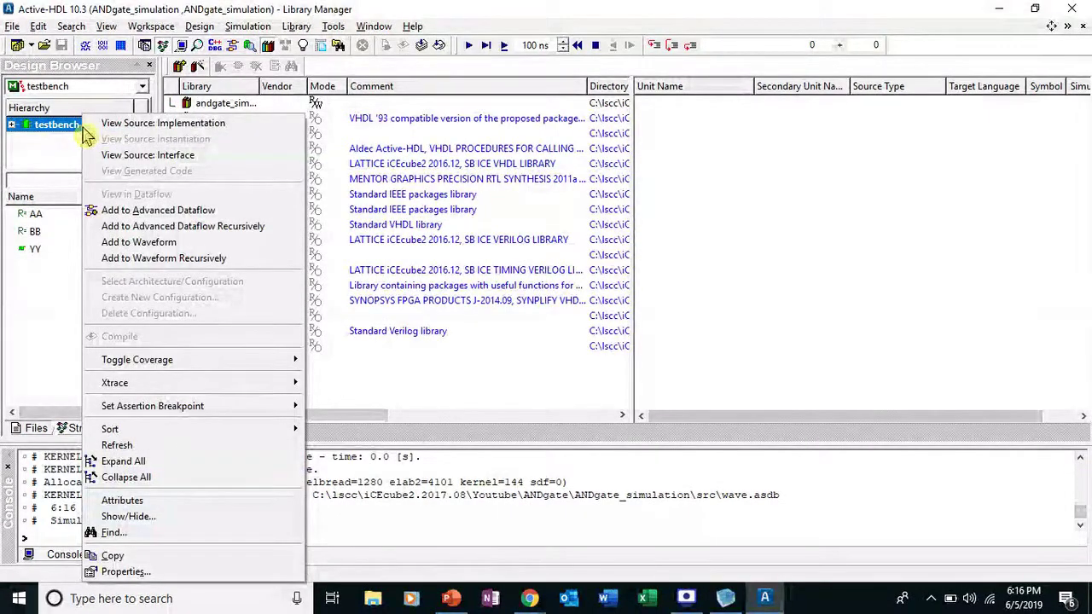
pyautogui.click(170, 244)
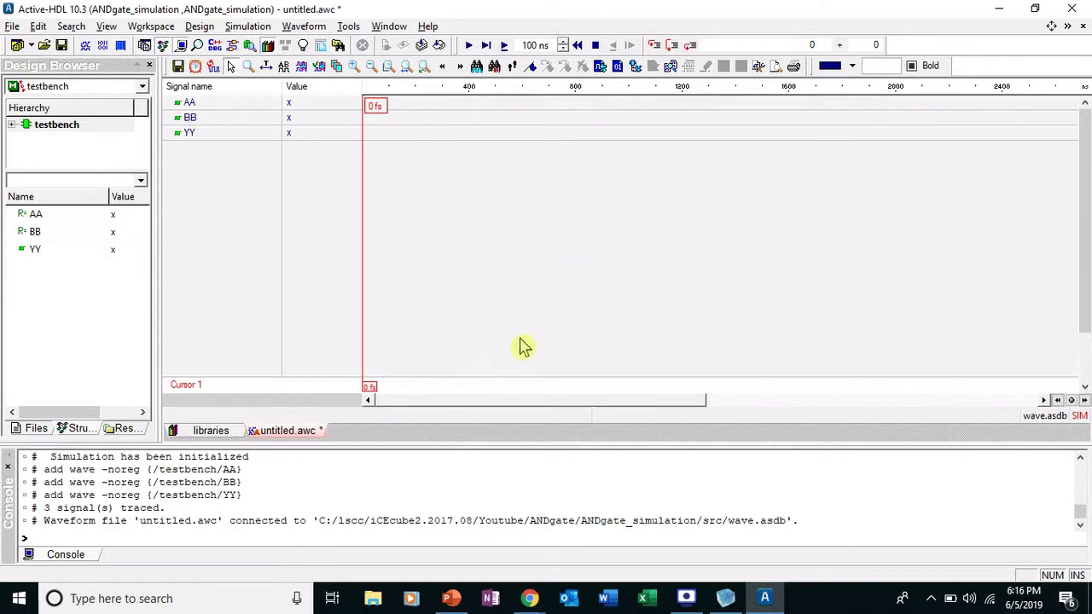
# Enter 'run 1000ps' in the console to simulate until it stops at 4 ps
pyautogui.click(115, 537)
pyautogui.write('run')
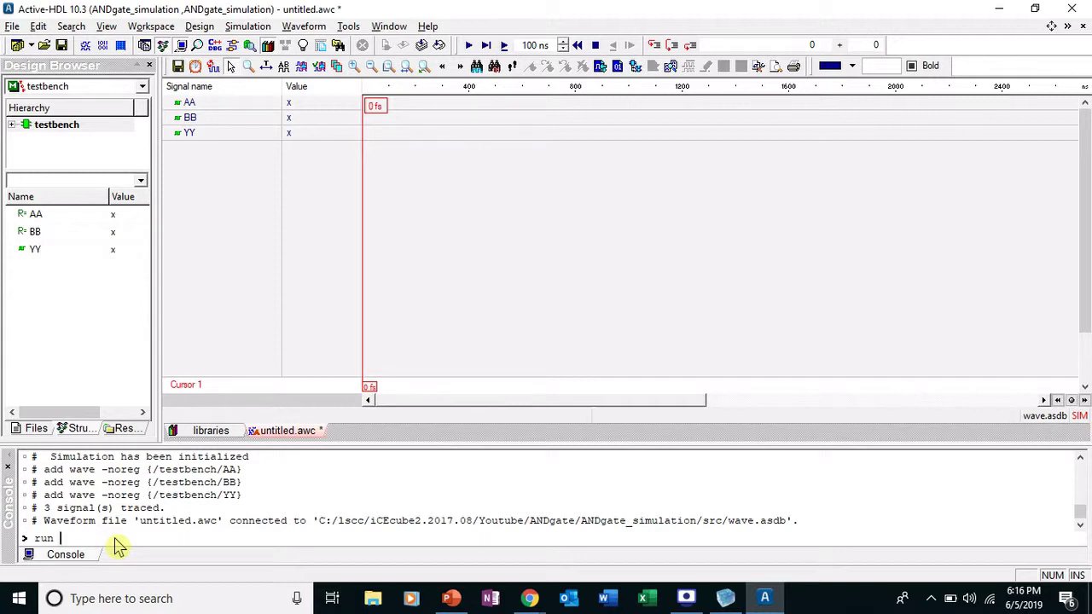
pyautogui.write('1000ps')
pyautogui.press('Return')
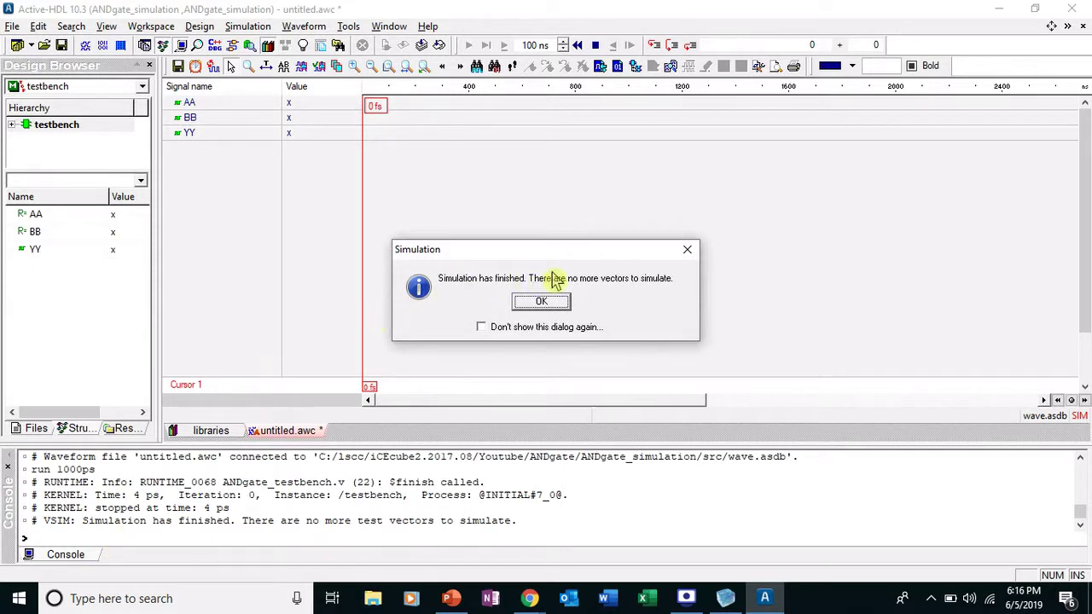
# Close the simulation-finished notice with OK and zoom in on the AA, BB, YY traces
pyautogui.click(559, 303)
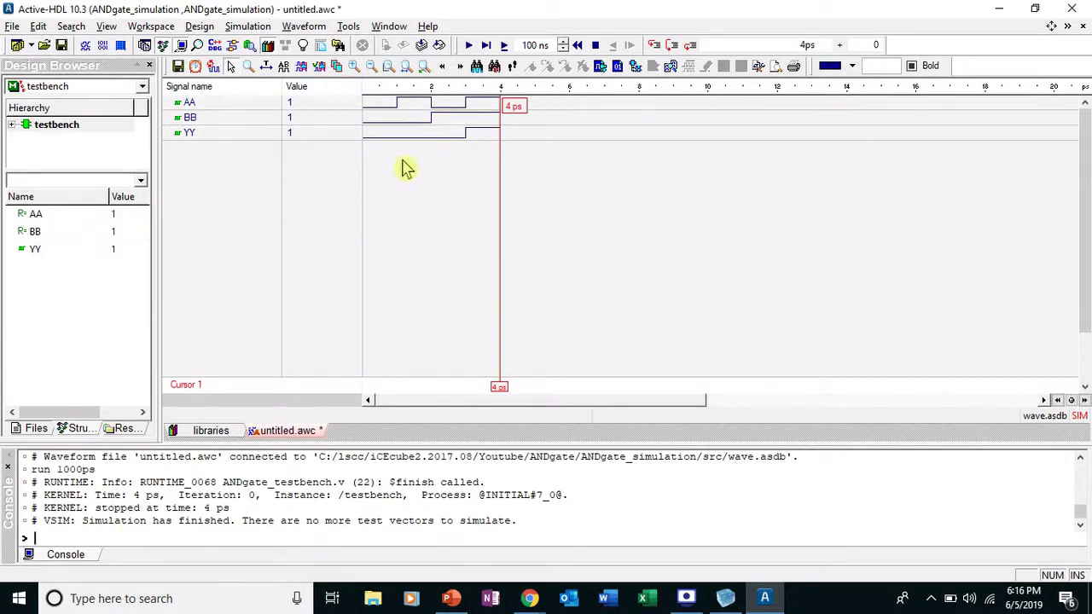
pyautogui.click(354, 67)
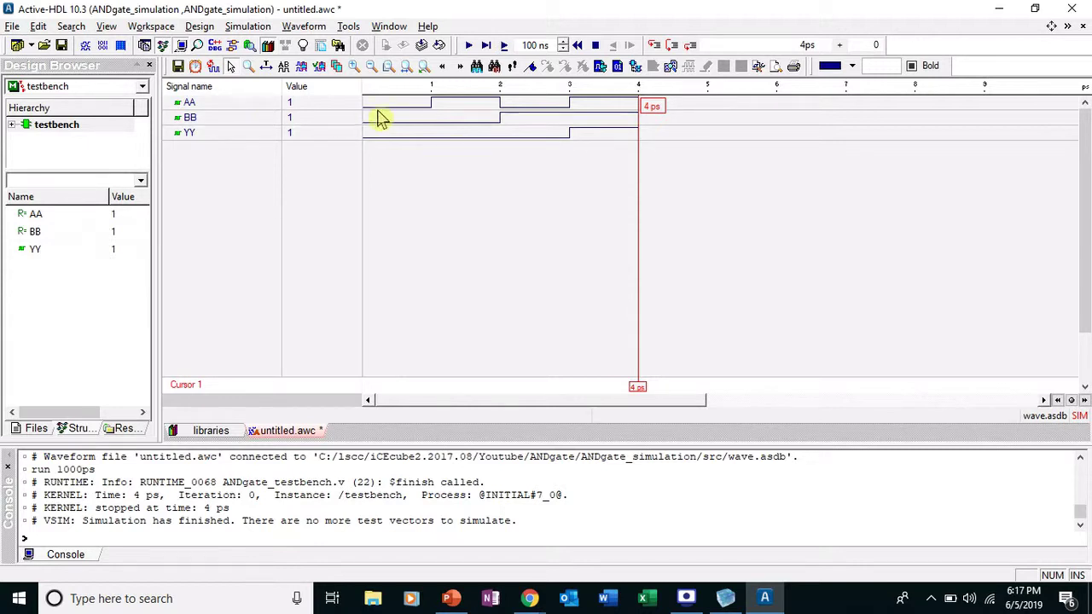
pyautogui.click(431, 112)
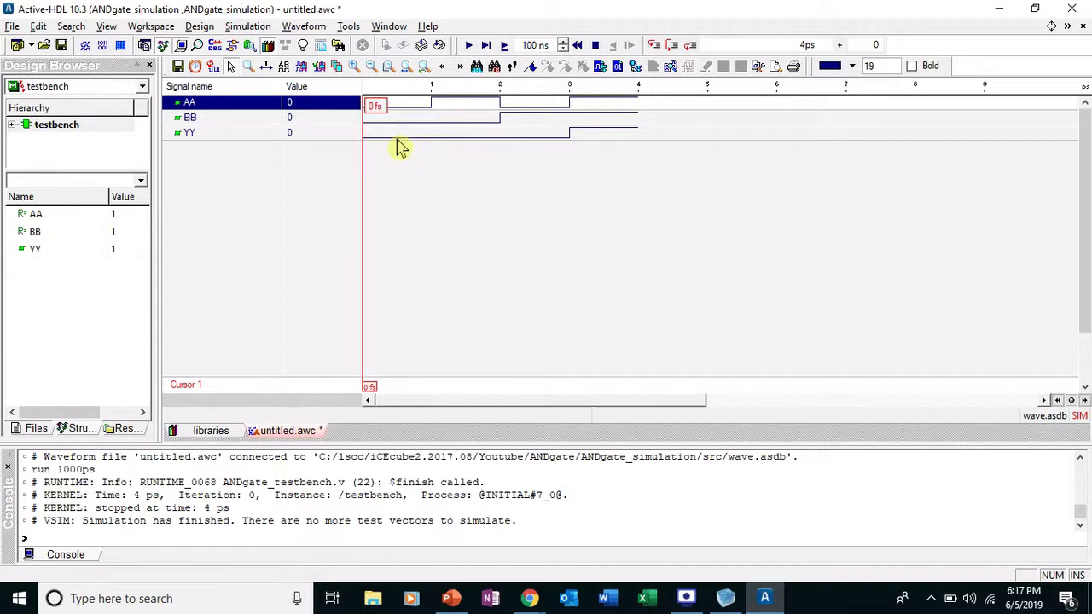
pyautogui.click(469, 137)
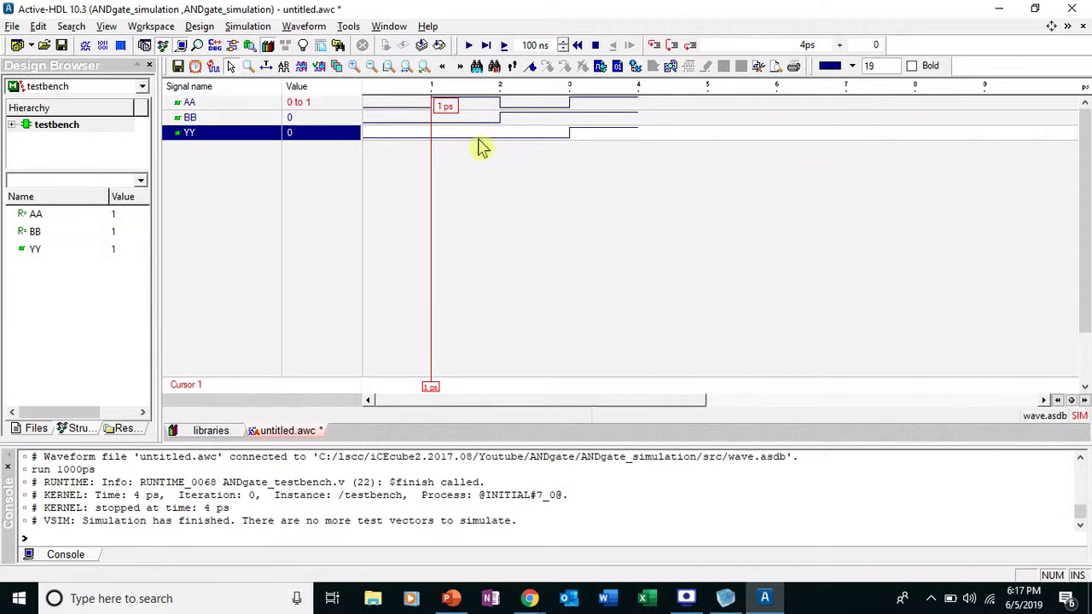
pyautogui.click(503, 108)
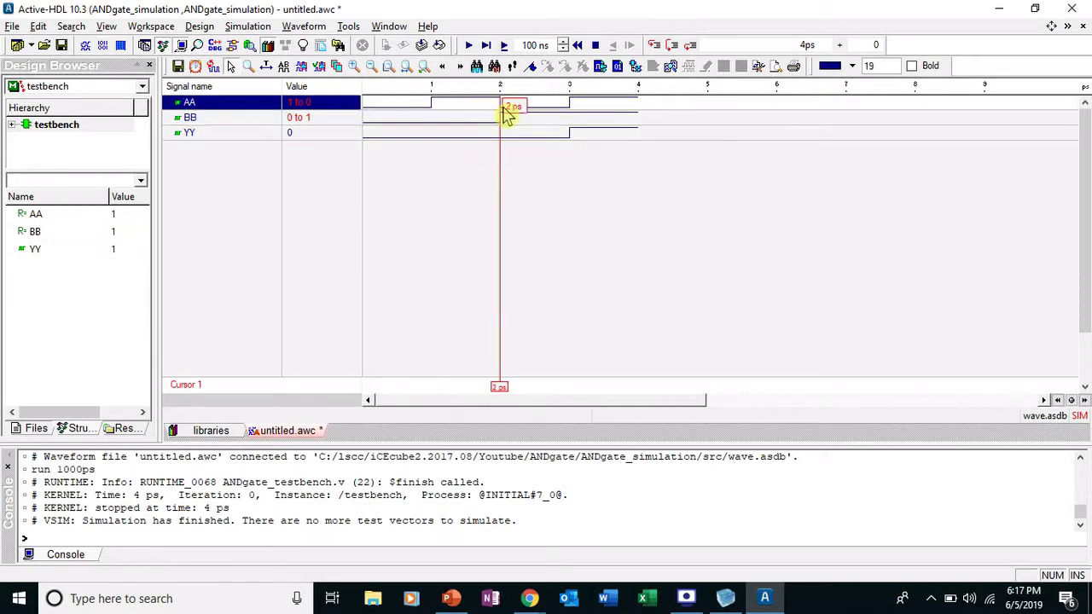
pyautogui.click(573, 119)
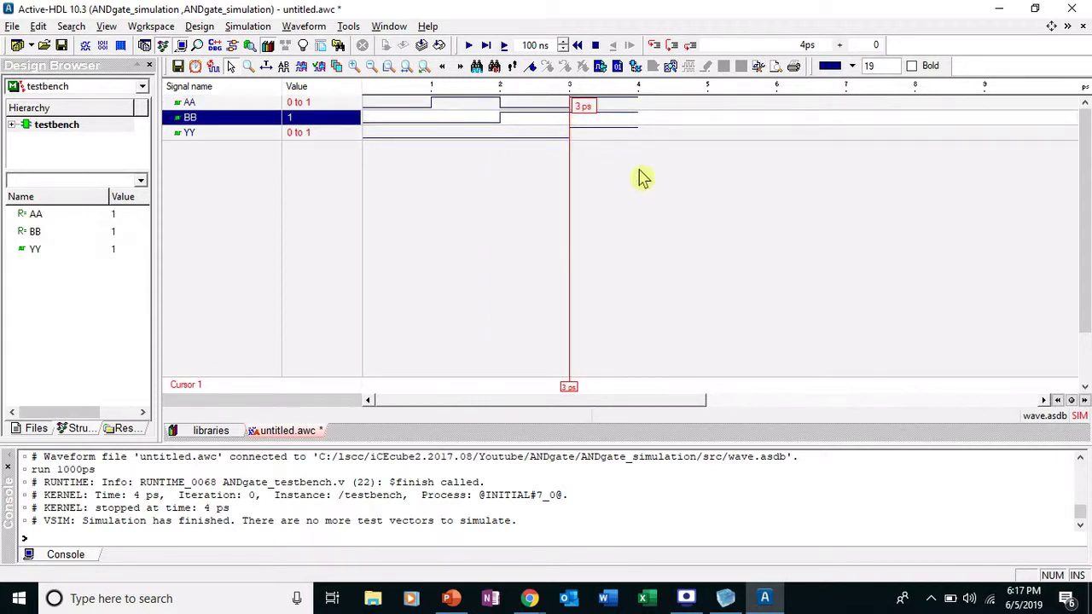
pyautogui.click(680, 178)
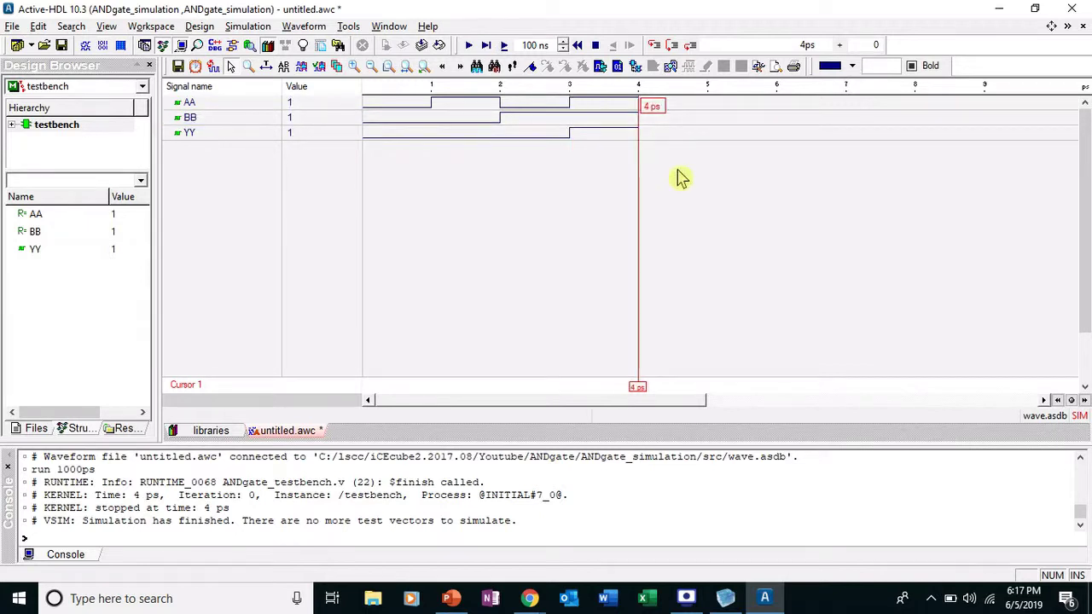